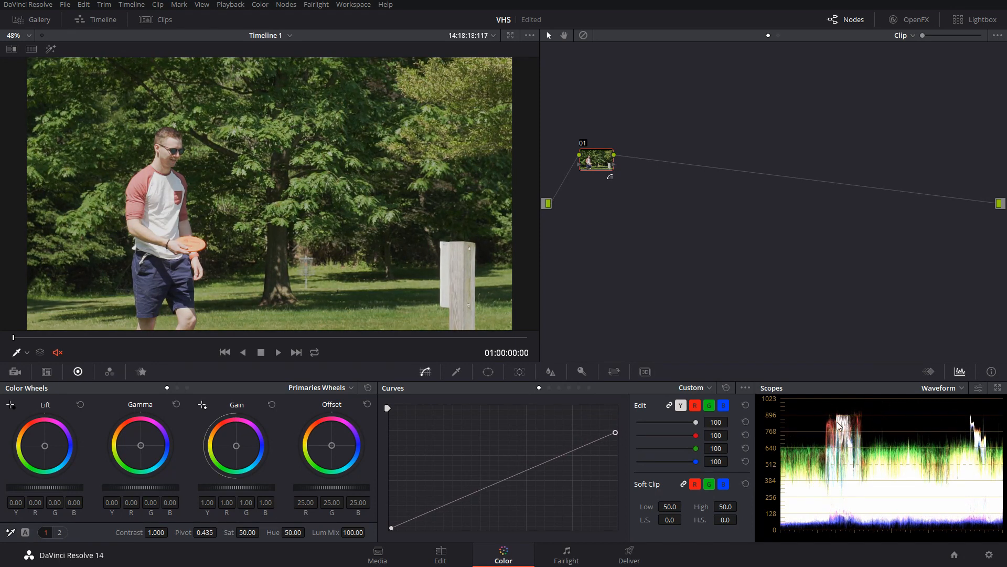
Flatten the contrast of node 01 with the custom curve by lowering the white point, raising the black point and slightly lifting the midtones.
{"action": "left_click_drag", "start_coordinate": [618, 429], "coordinate": [615, 435]}
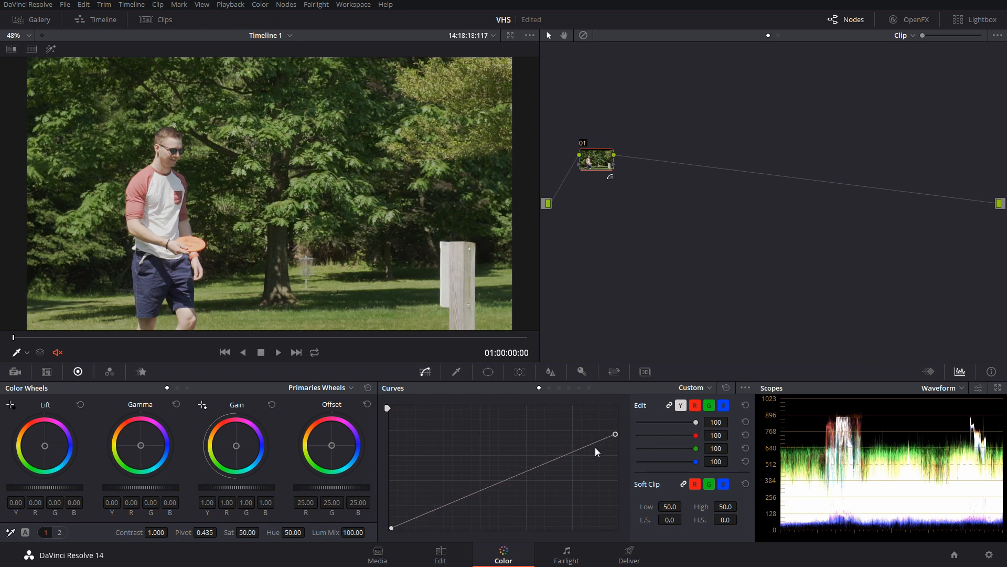
{"action": "left_click_drag", "start_coordinate": [391, 530], "coordinate": [390, 524]}
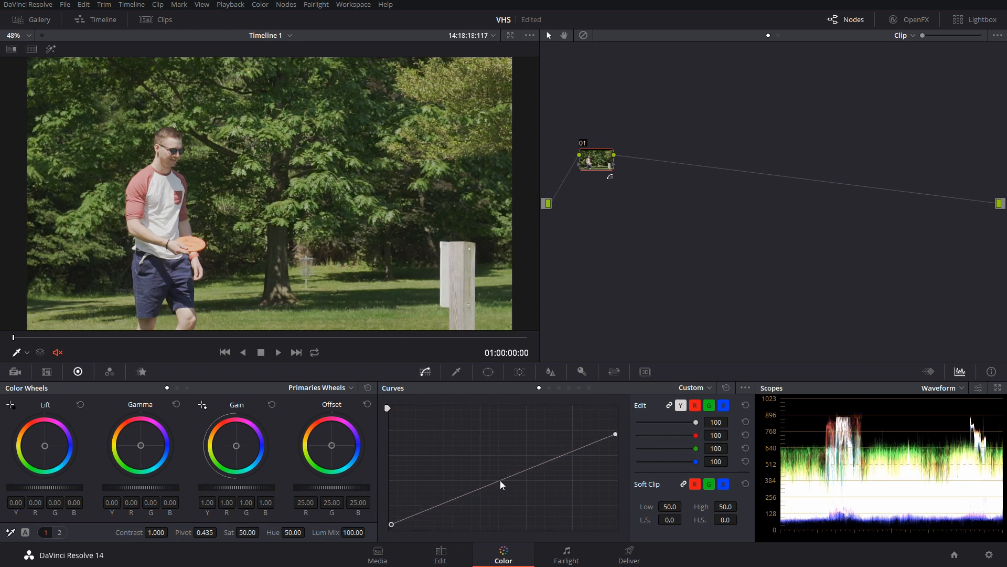
{"action": "left_click_drag", "start_coordinate": [490, 483], "coordinate": [487, 481]}
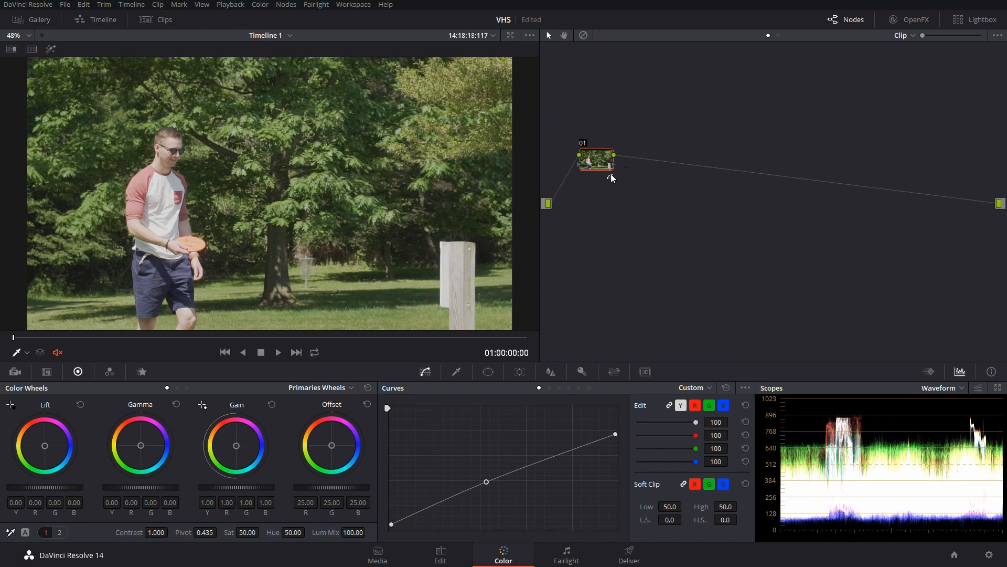
Add a serial node after node 01, save the project, and white-balance the new node by sampling the man's white shirt.
{"action": "key", "text": "alt+s"}
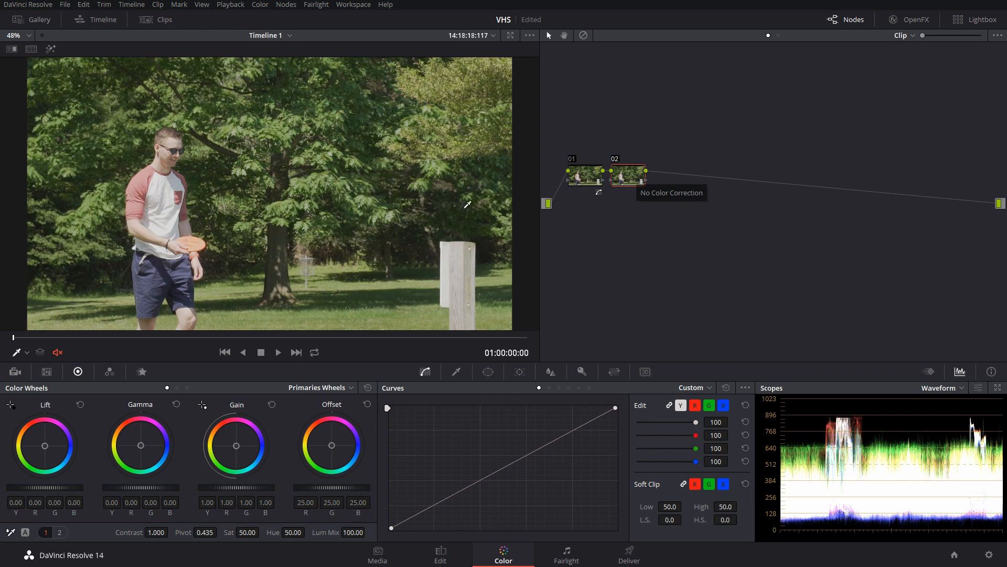
{"action": "key", "text": "ctrl+s"}
{"action": "left_click", "coordinate": [10, 532]}
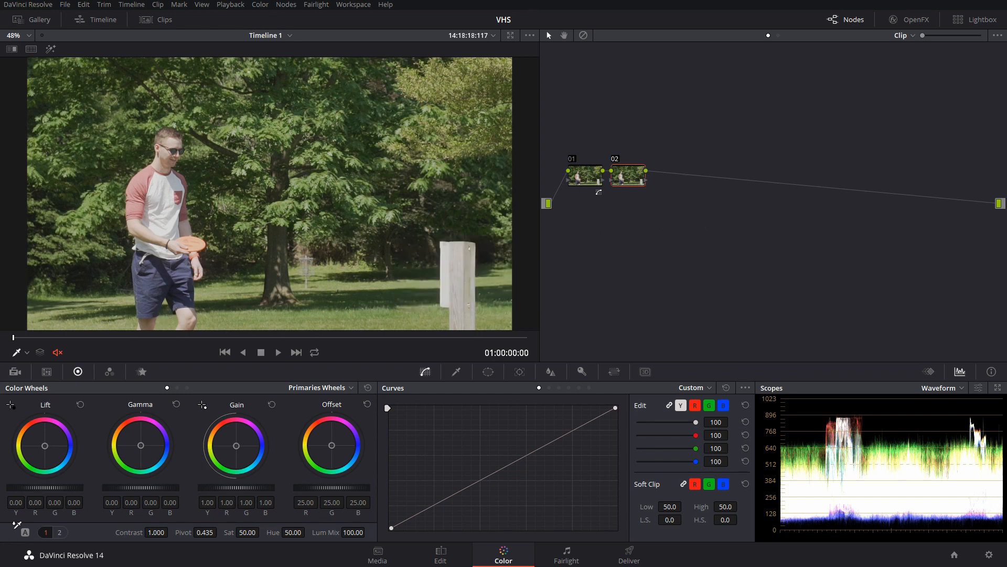
{"action": "left_click", "coordinate": [156, 186]}
Add a third serial node and undo the colour wheel changes made on it.
{"action": "key", "text": "alt+s"}
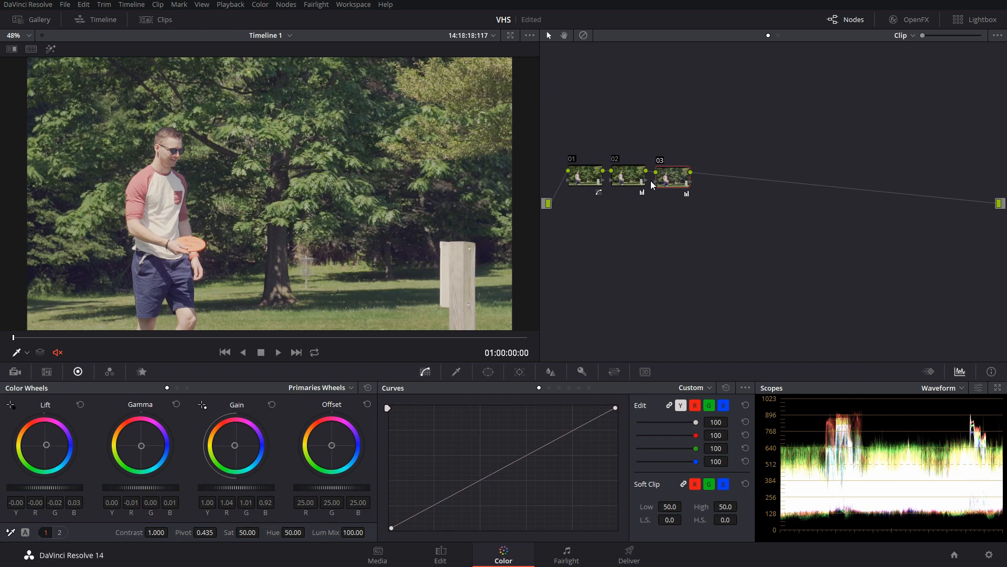
{"action": "key", "text": "ctrl+z"}
{"action": "key", "text": "ctrl+z"}
{"action": "key", "text": "ctrl+z"}
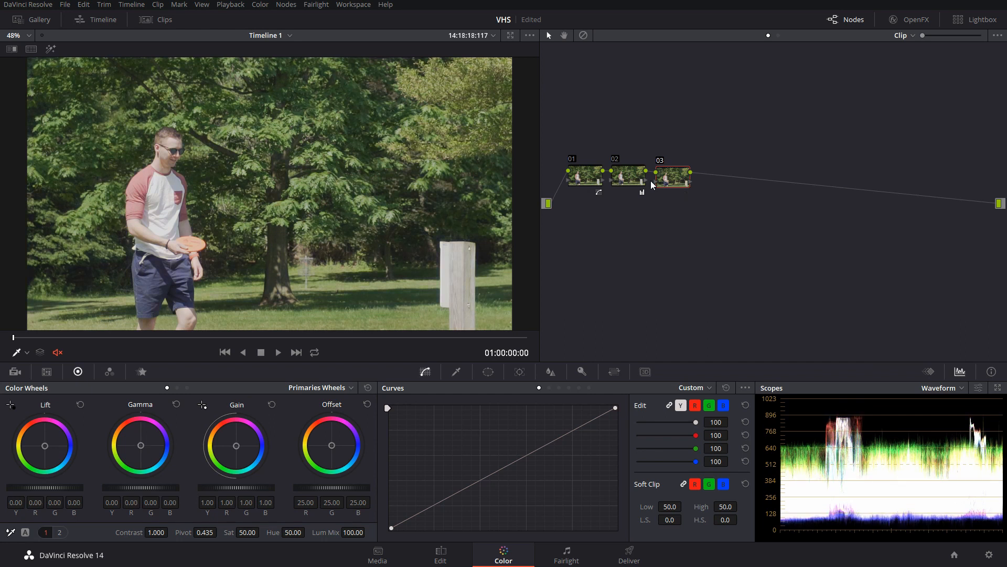
Apply the Osiris 3D LUT Vision 6 - Rec.709 to node 03.
{"action": "right_click", "coordinate": [673, 183]}
{"action": "mouse_move", "coordinate": [716, 291]}
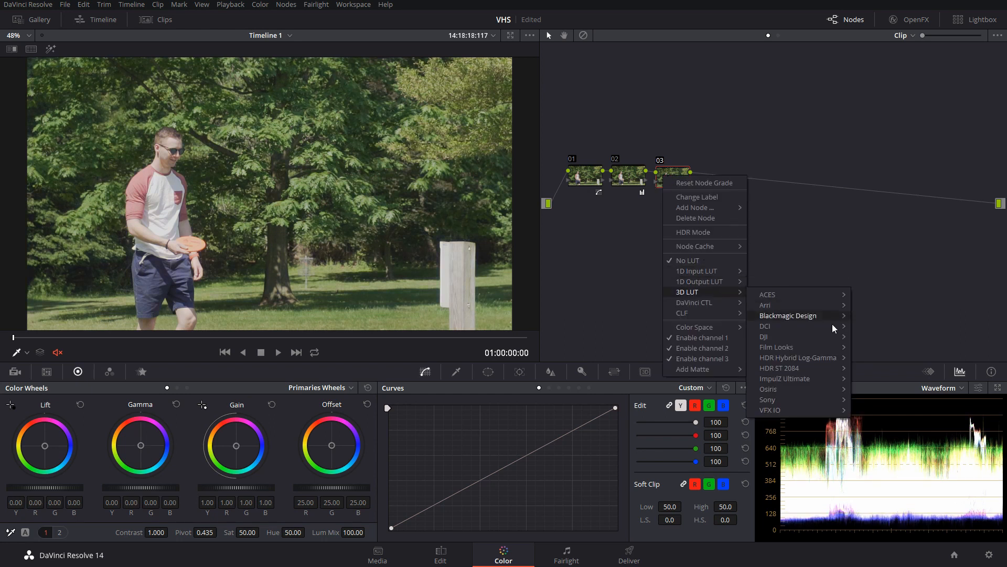
{"action": "mouse_move", "coordinate": [816, 389]}
{"action": "mouse_move", "coordinate": [883, 402]}
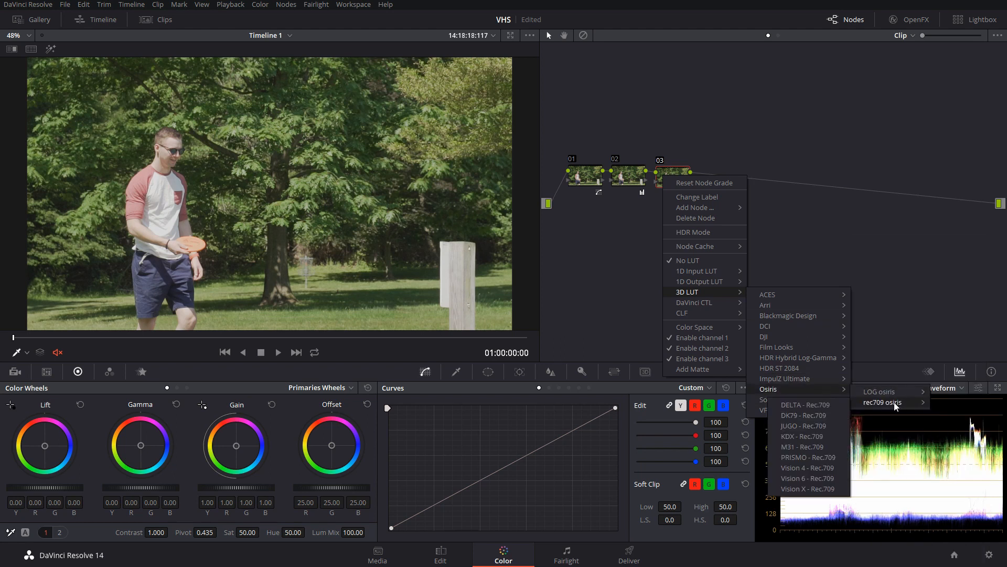
{"action": "left_click", "coordinate": [810, 478]}
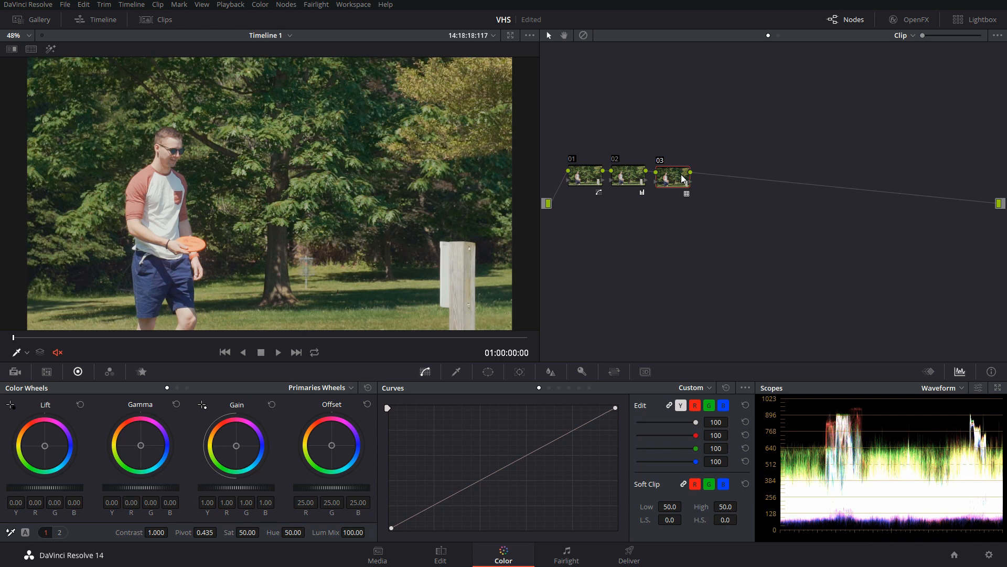
Add a serial node after node 03 plus a parallel node to it, and space out the two branches and the Parallel Mixer.
{"action": "key", "text": "alt+s"}
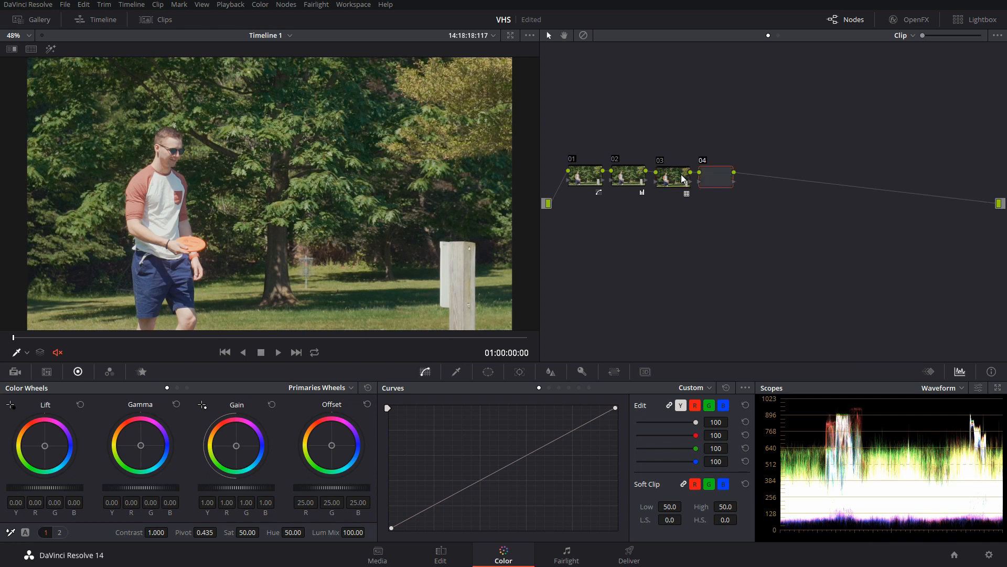
{"action": "left_click_drag", "start_coordinate": [715, 181], "coordinate": [749, 141]}
{"action": "key", "text": "alt+p"}
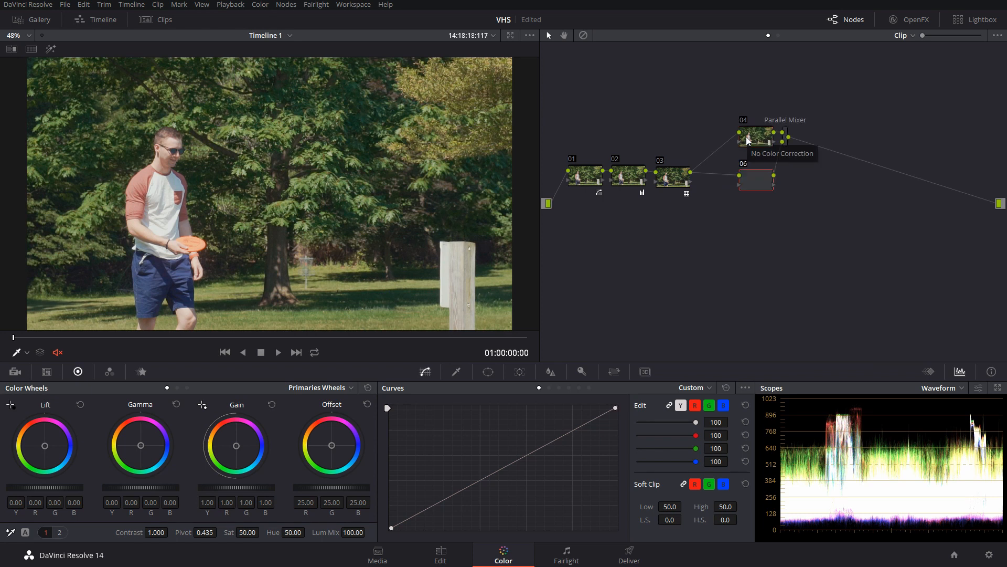
{"action": "left_click_drag", "start_coordinate": [787, 144], "coordinate": [807, 157]}
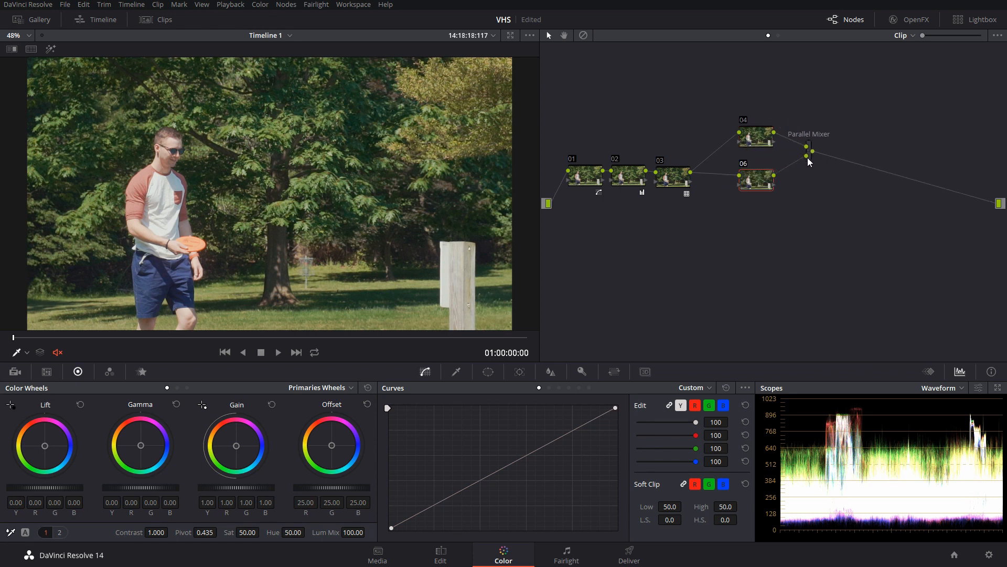
{"action": "left_click_drag", "start_coordinate": [809, 156], "coordinate": [819, 154]}
{"action": "left_click_drag", "start_coordinate": [756, 181], "coordinate": [721, 266]}
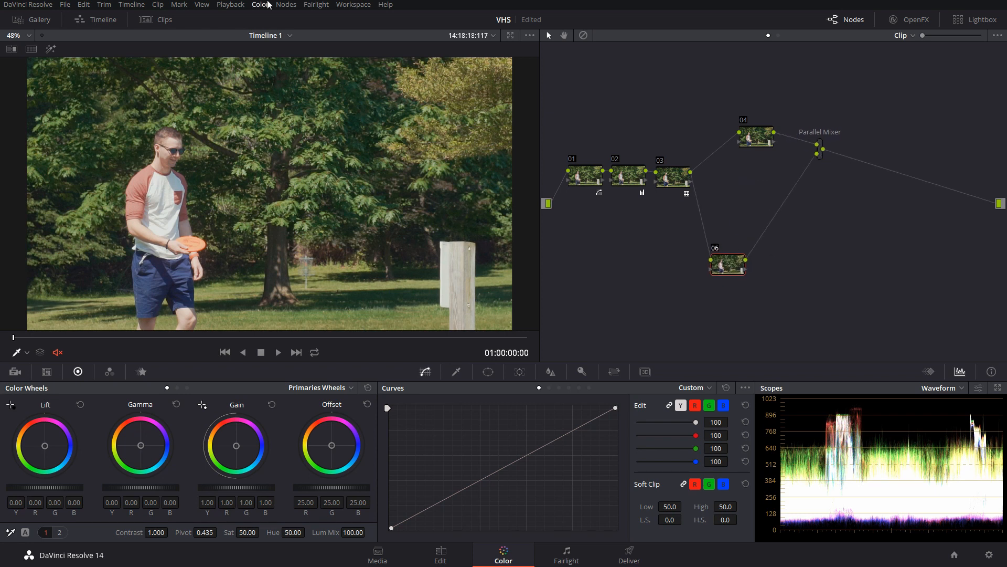
Add a splitter combiner node after node 06 and spread out node 06, the Splitter and the Combiner.
{"action": "left_click", "coordinate": [294, 5]}
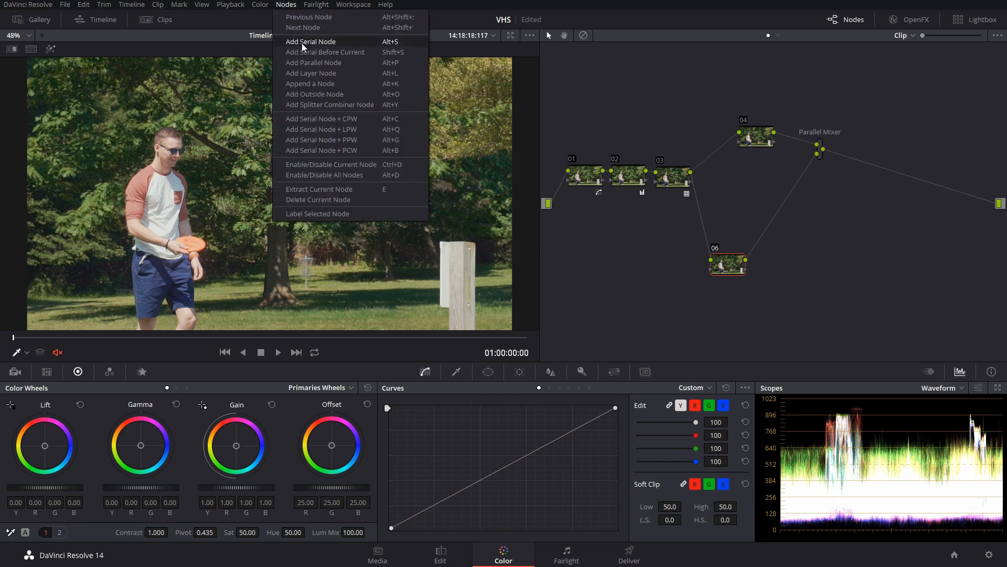
{"action": "left_click", "coordinate": [311, 107]}
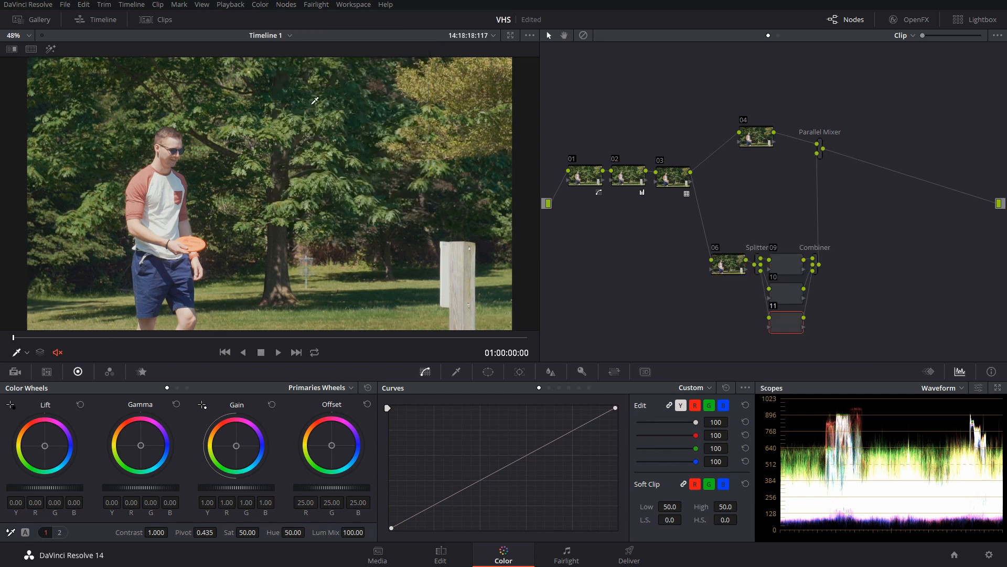
{"action": "left_click_drag", "start_coordinate": [816, 273], "coordinate": [876, 282]}
{"action": "left_click_drag", "start_coordinate": [747, 267], "coordinate": [658, 261]}
{"action": "left_click_drag", "start_coordinate": [759, 275], "coordinate": [709, 285]}
Shift the first channel node of the splitter, node 09, with Node Sizing by setting its pan to 4.
{"action": "left_click", "coordinate": [786, 265]}
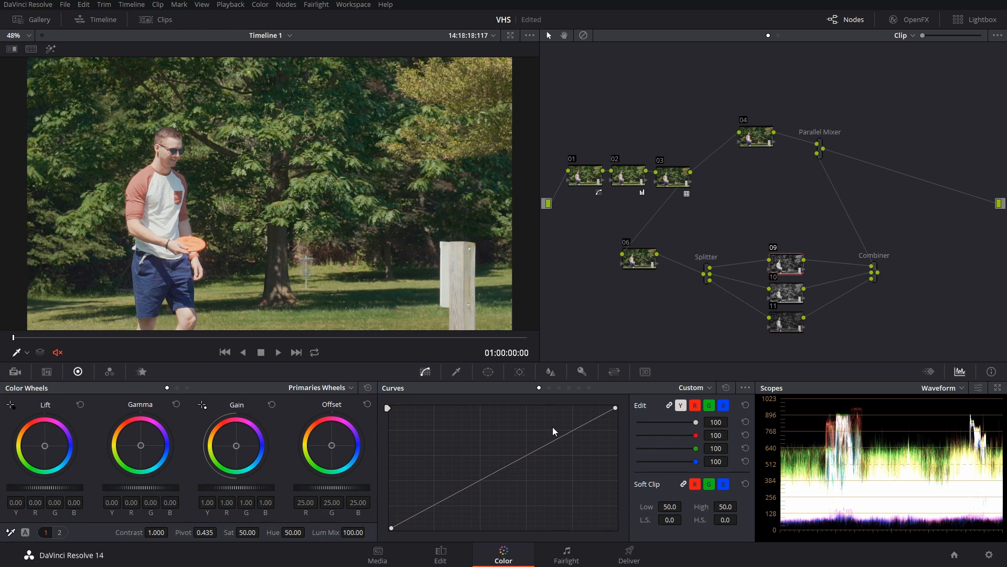
{"action": "left_click", "coordinate": [615, 373]}
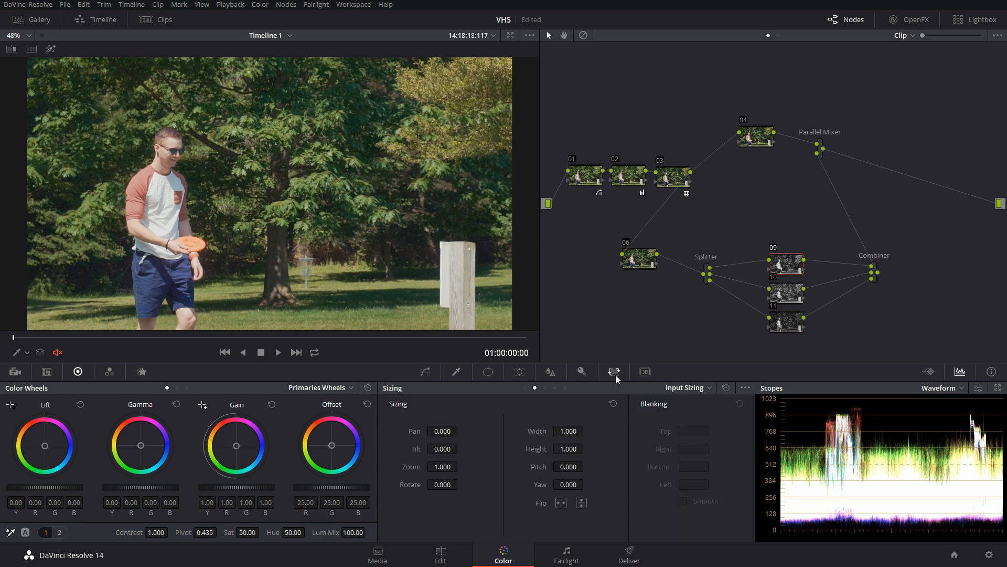
{"action": "left_click", "coordinate": [555, 388]}
{"action": "left_click", "coordinate": [565, 388]}
{"action": "left_click", "coordinate": [555, 387]}
{"action": "left_click", "coordinate": [443, 431]}
{"action": "type", "text": "4"}
{"action": "key", "text": "Return"}
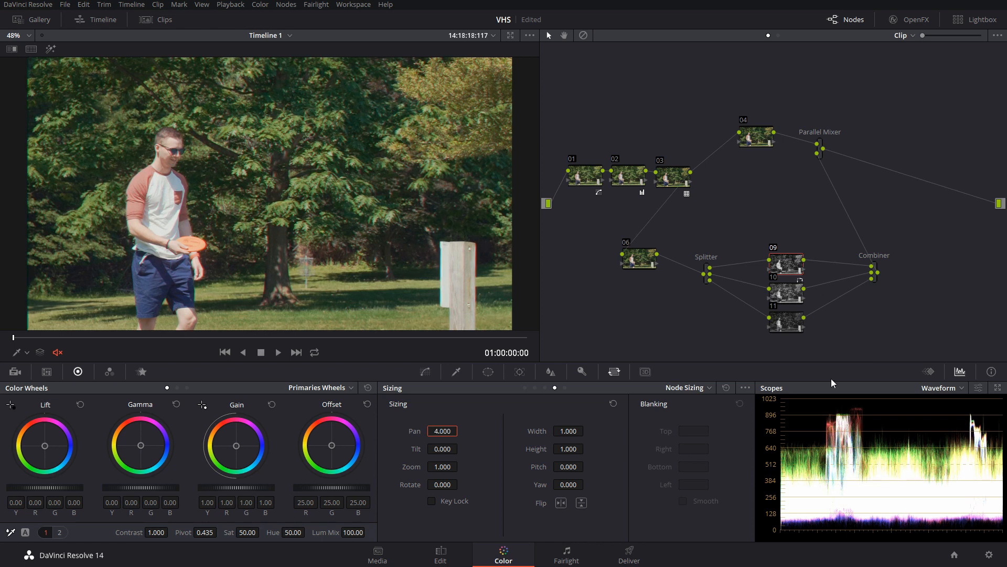
Set the Node Sizing pan of node 11 to -4.
{"action": "left_click", "coordinate": [782, 324]}
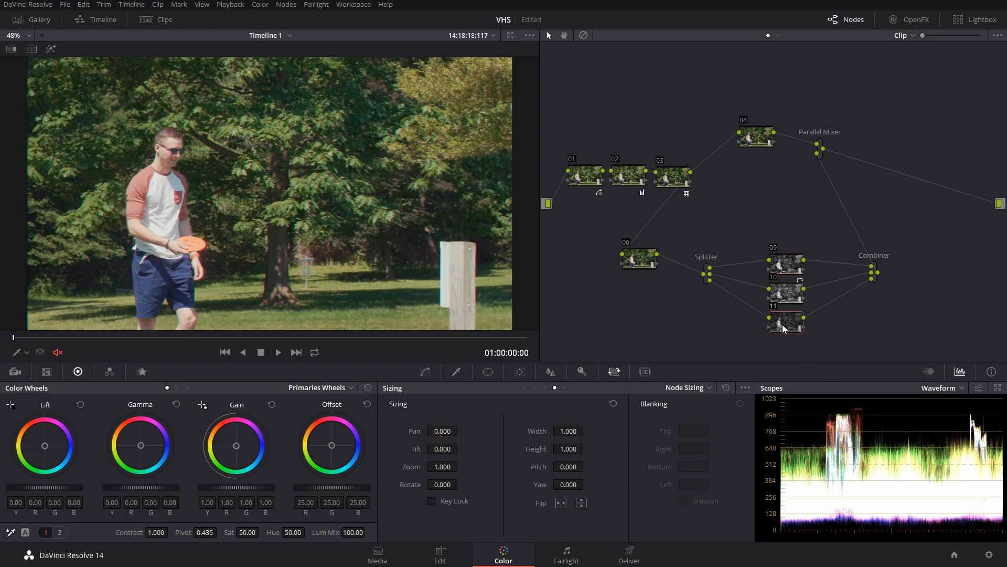
{"action": "left_click", "coordinate": [436, 431]}
{"action": "type", "text": "-4"}
{"action": "key", "text": "Return"}
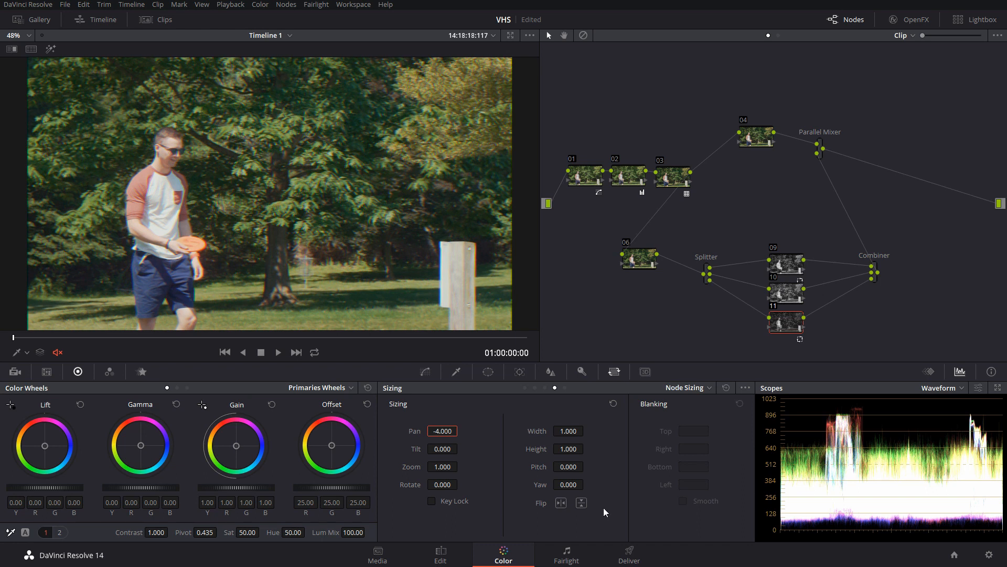
Disable nodes 11 and 10 and select node 09, moving it slightly up.
{"action": "key", "text": "ctrl+d"}
{"action": "left_click", "coordinate": [790, 295]}
{"action": "key", "text": "ctrl+d"}
{"action": "left_click", "coordinate": [786, 270]}
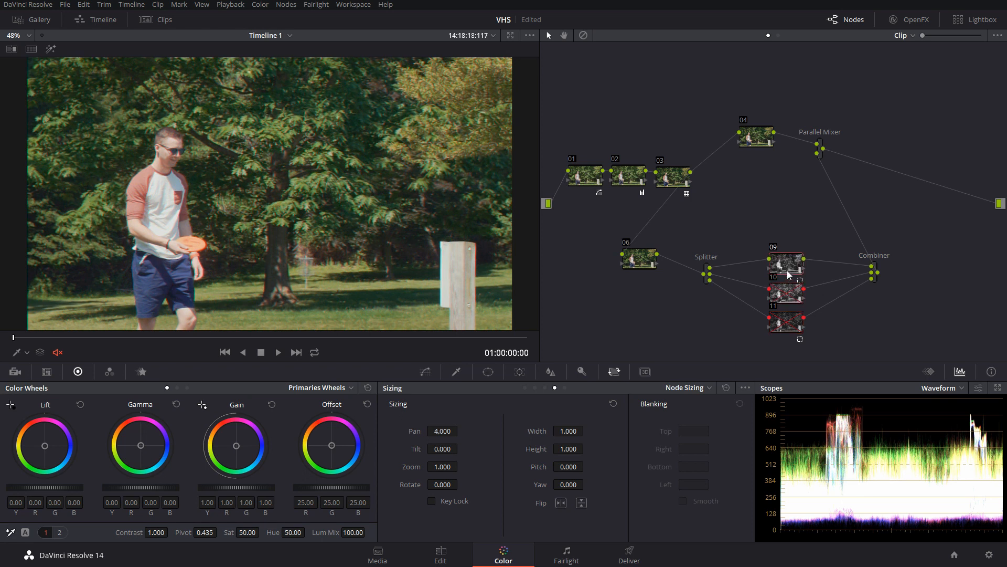
{"action": "left_click_drag", "start_coordinate": [782, 266], "coordinate": [786, 257]}
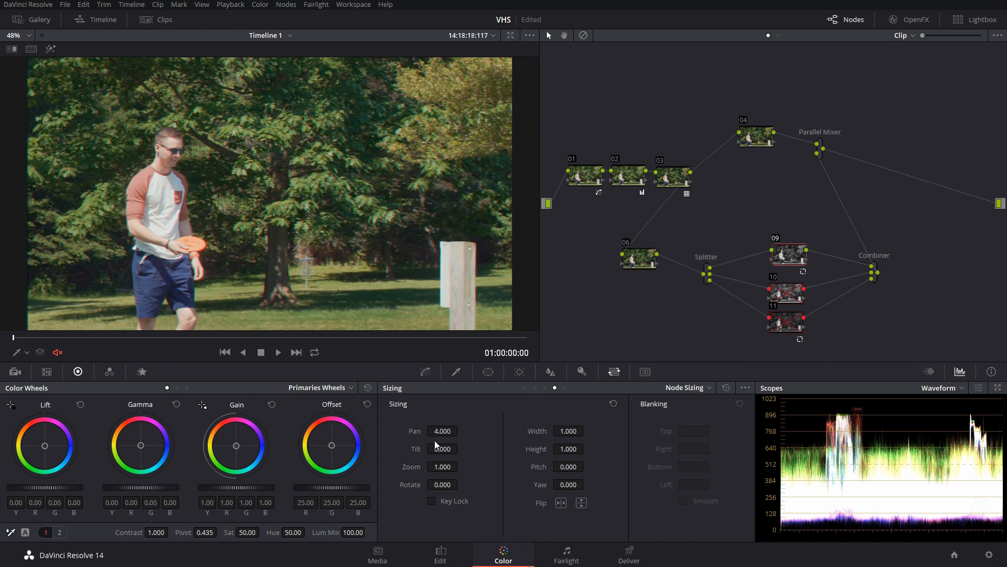
Try different pan values on node 09, then reset its sizing and set the pan back to 4.
{"action": "left_click_drag", "start_coordinate": [442, 431], "coordinate": [633, 451]}
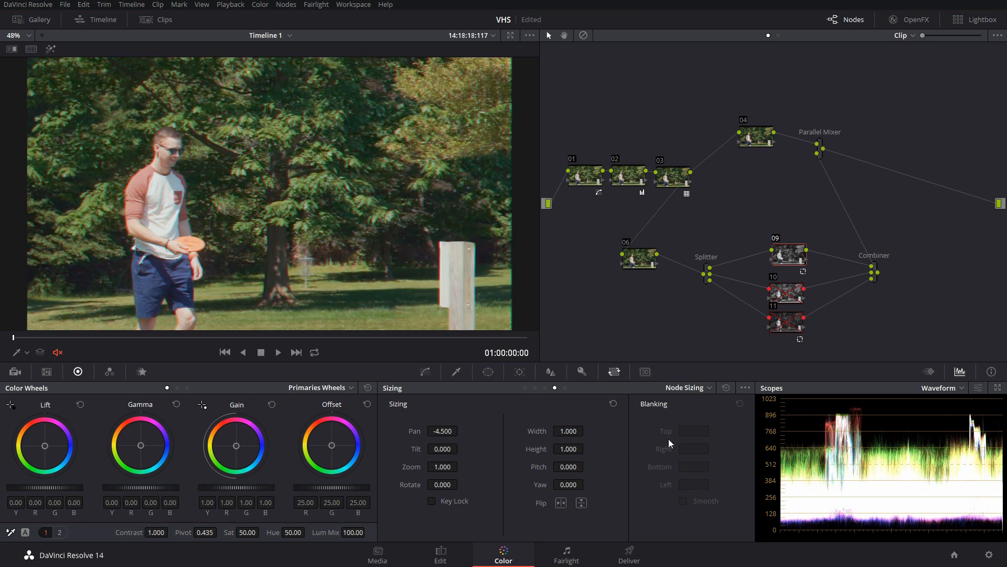
{"action": "left_click", "coordinate": [726, 388]}
{"action": "left_click", "coordinate": [439, 430]}
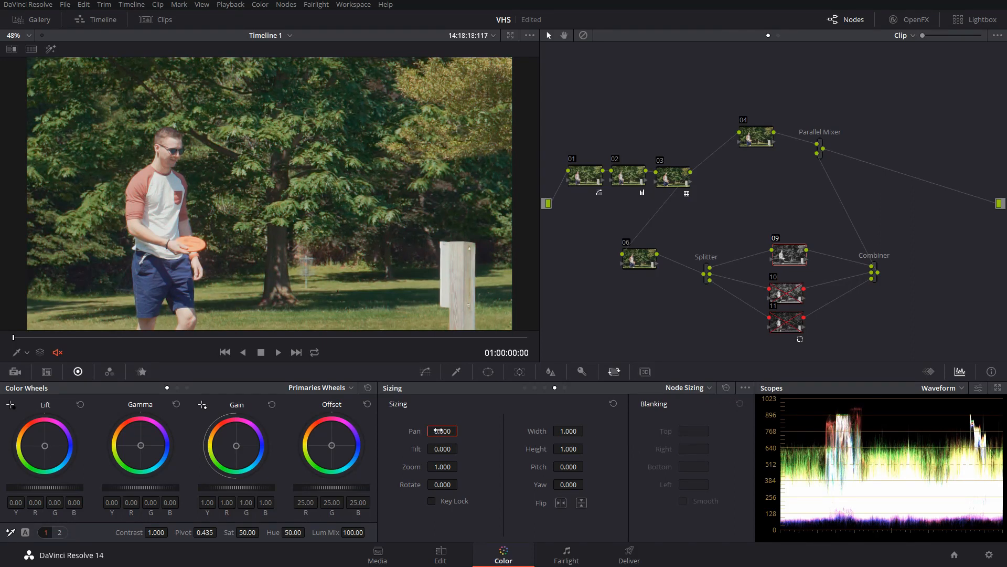
{"action": "type", "text": "4"}
{"action": "key", "text": "Return"}
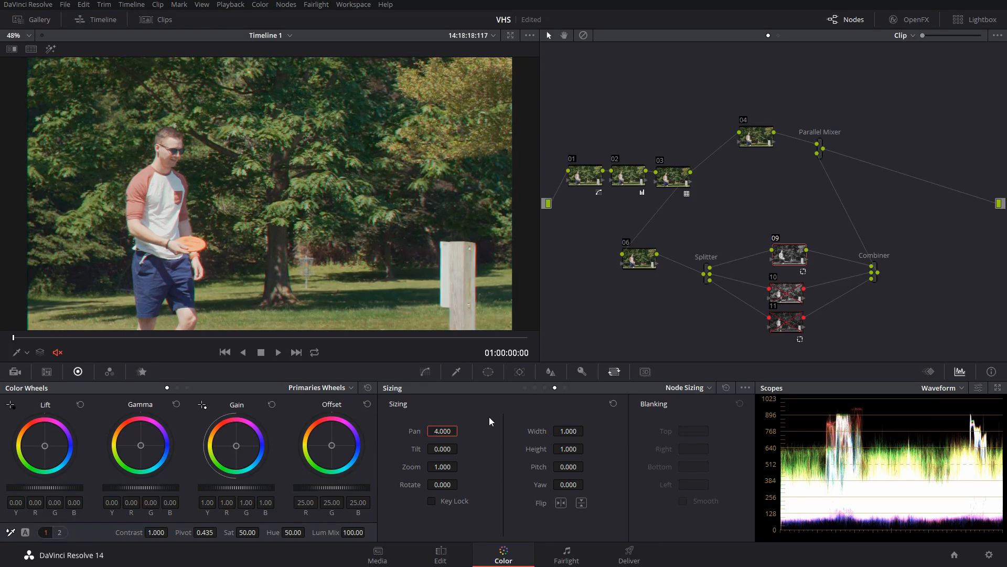
Re-enable nodes 10 and 11.
{"action": "left_click", "coordinate": [784, 302]}
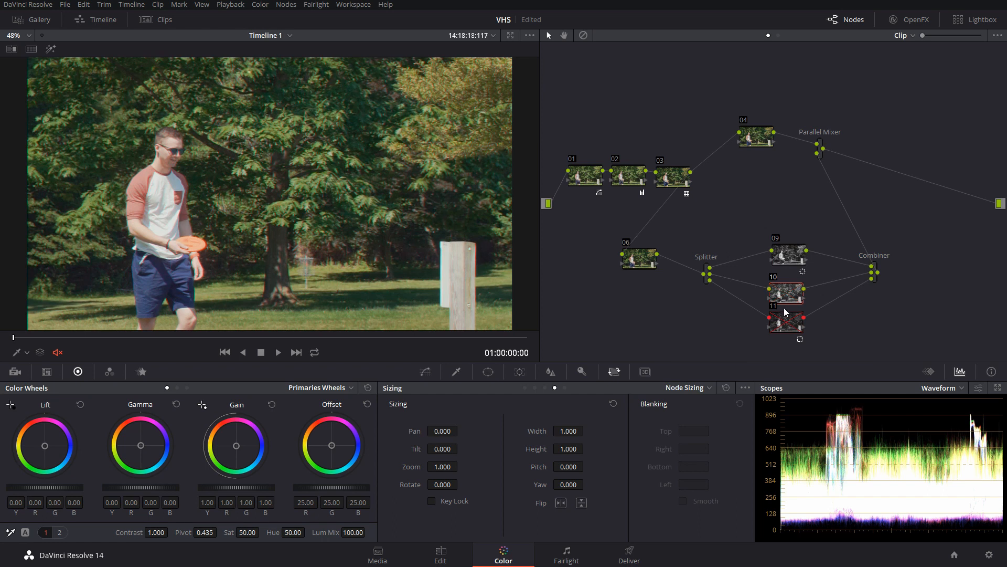
{"action": "left_click", "coordinate": [785, 325]}
{"action": "key", "text": "ctrl+d"}
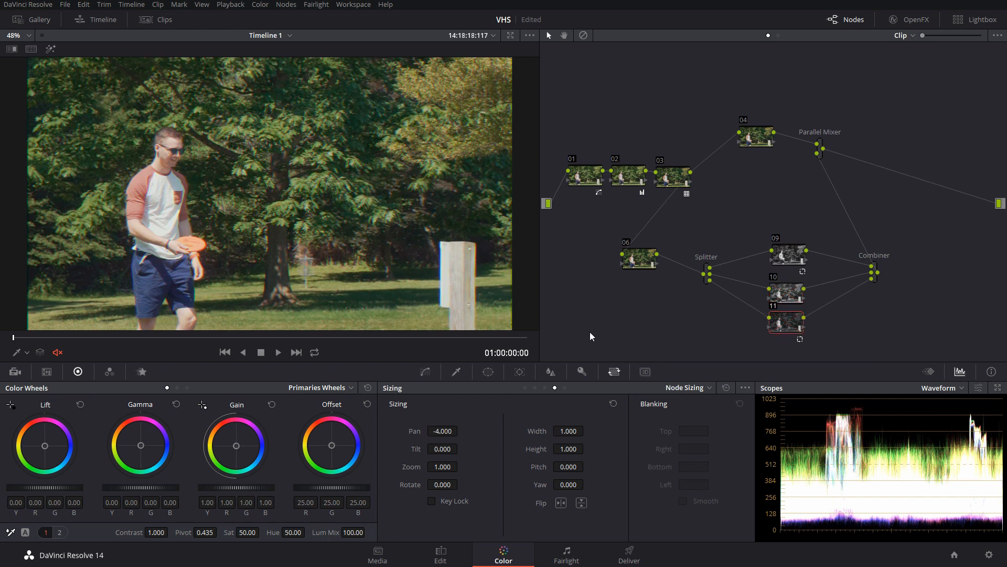
Examine the colour fringing along the edges of the wooden post up close in the viewer.
{"action": "scroll", "coordinate": [470, 292], "scroll_direction": "up", "scroll_amount": 3}
{"action": "left_click_drag", "start_coordinate": [470, 292], "coordinate": [244, 172]}
{"action": "scroll", "coordinate": [245, 171], "scroll_direction": "up", "scroll_amount": 2}
{"action": "scroll", "coordinate": [401, 246], "scroll_direction": "up", "scroll_amount": 1}
{"action": "left_click_drag", "start_coordinate": [401, 245], "coordinate": [309, 238]}
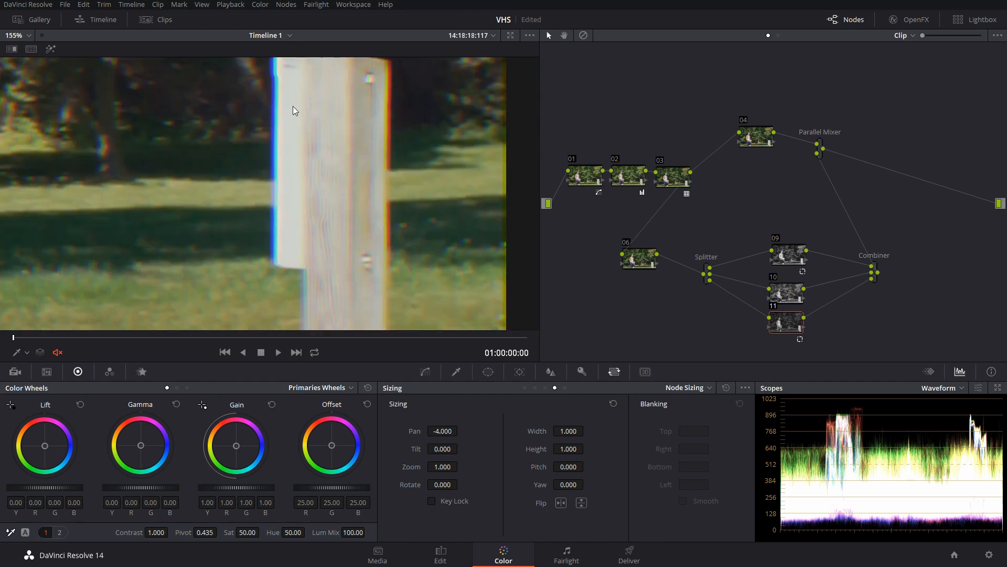
{"action": "scroll", "coordinate": [358, 167], "scroll_direction": "down", "scroll_amount": 4}
{"action": "scroll", "coordinate": [181, 167], "scroll_direction": "down", "scroll_amount": 1}
{"action": "left_click_drag", "start_coordinate": [182, 167], "coordinate": [281, 184]}
{"action": "scroll", "coordinate": [333, 198], "scroll_direction": "down", "scroll_amount": 2}
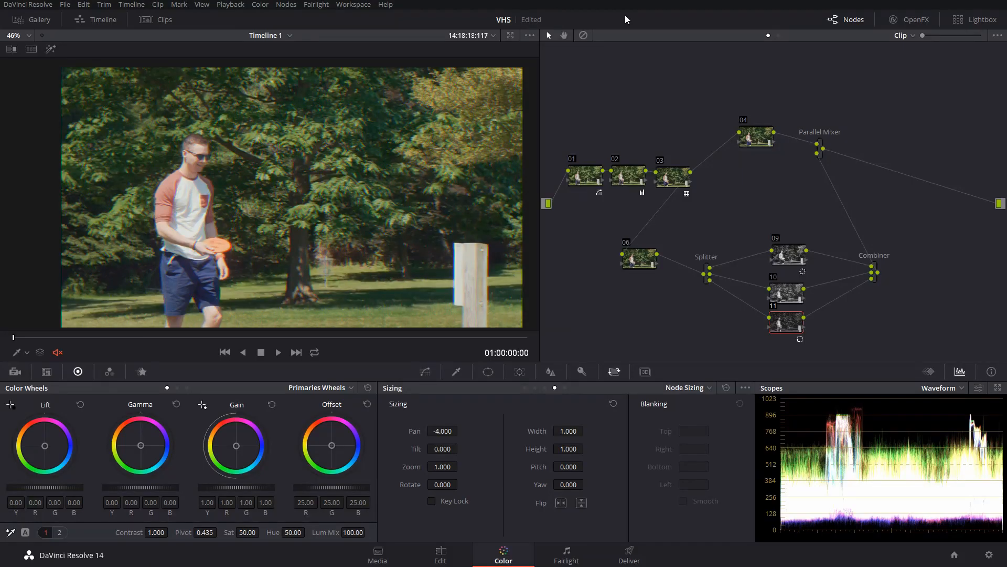
Add a serial node after the Parallel Mixer and apply a Mist blur with a radius of 0.53 to it.
{"action": "left_click_drag", "start_coordinate": [822, 150], "coordinate": [912, 197]}
{"action": "key", "text": "alt+s"}
{"action": "scroll", "coordinate": [265, 252], "scroll_direction": "up", "scroll_amount": 1}
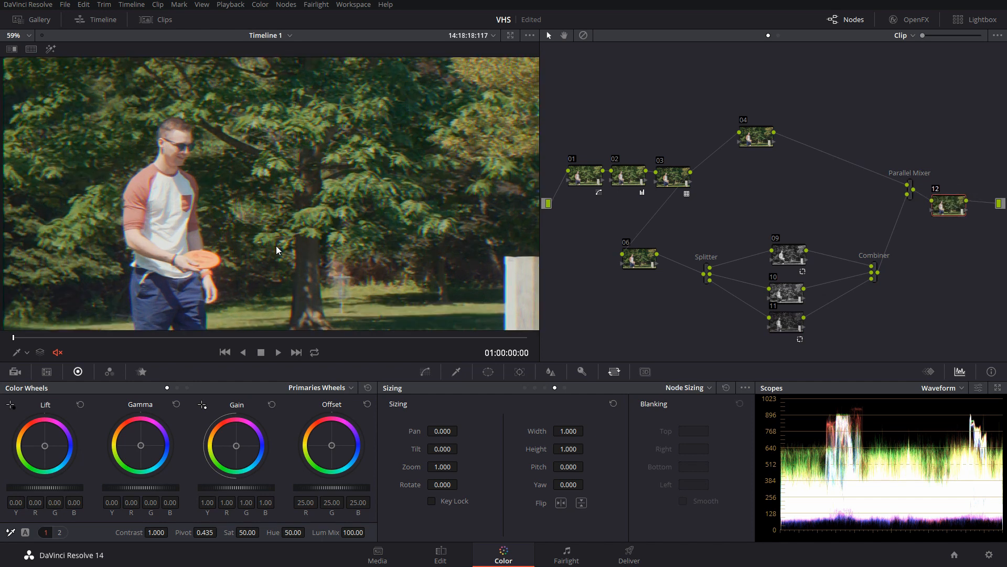
{"action": "left_click", "coordinate": [557, 372]}
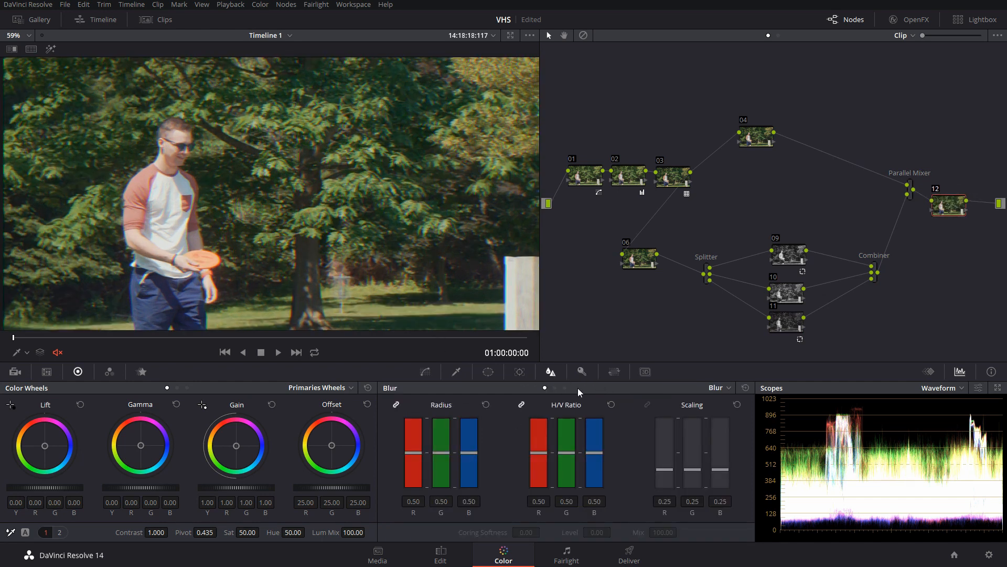
{"action": "left_click", "coordinate": [717, 387]}
{"action": "left_click", "coordinate": [720, 425]}
{"action": "left_click_drag", "start_coordinate": [440, 452], "coordinate": [441, 450]}
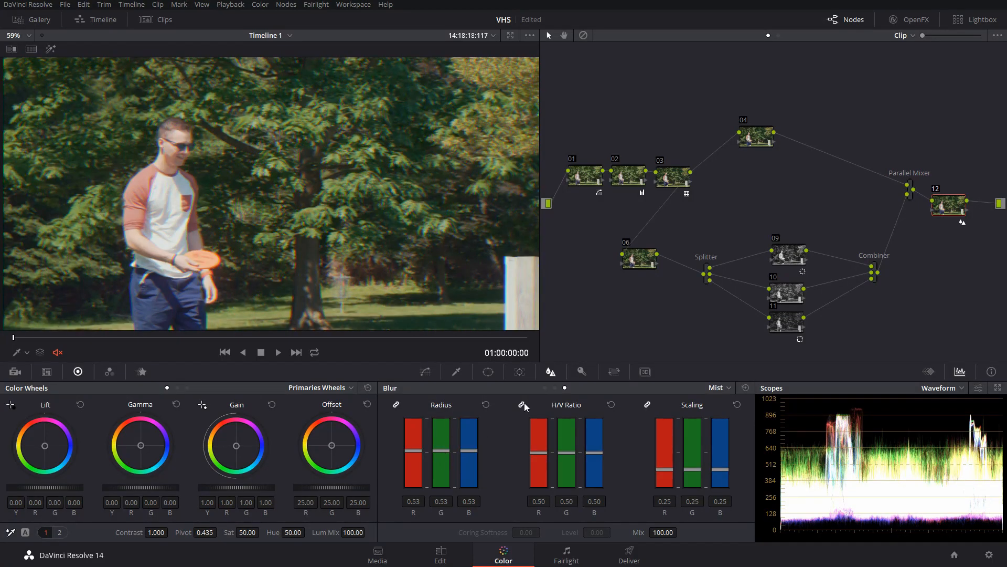
Reposition nodes 04 and 06 to tidy the node graph.
{"action": "left_click_drag", "start_coordinate": [762, 145], "coordinate": [768, 162]}
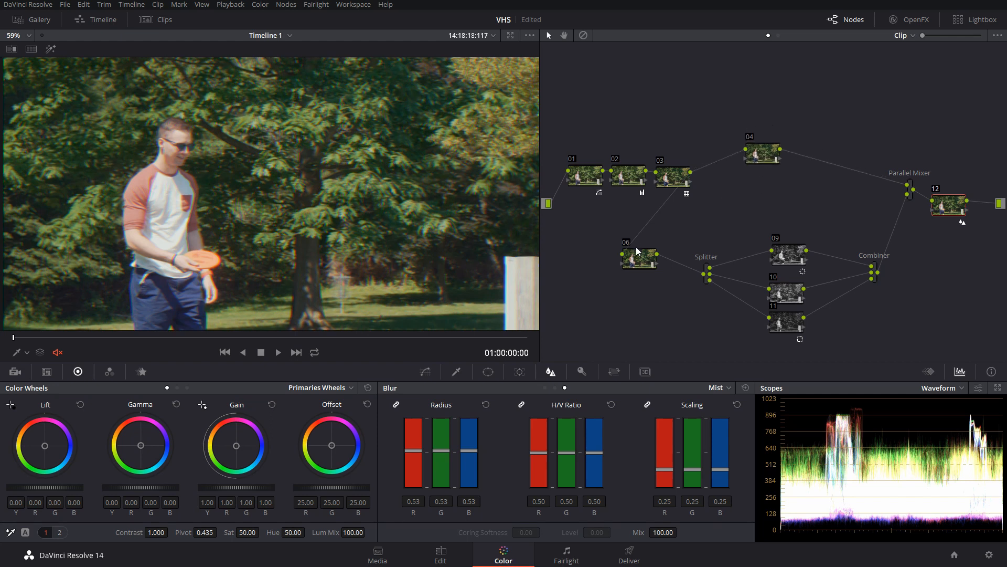
{"action": "left_click_drag", "start_coordinate": [636, 252], "coordinate": [670, 256]}
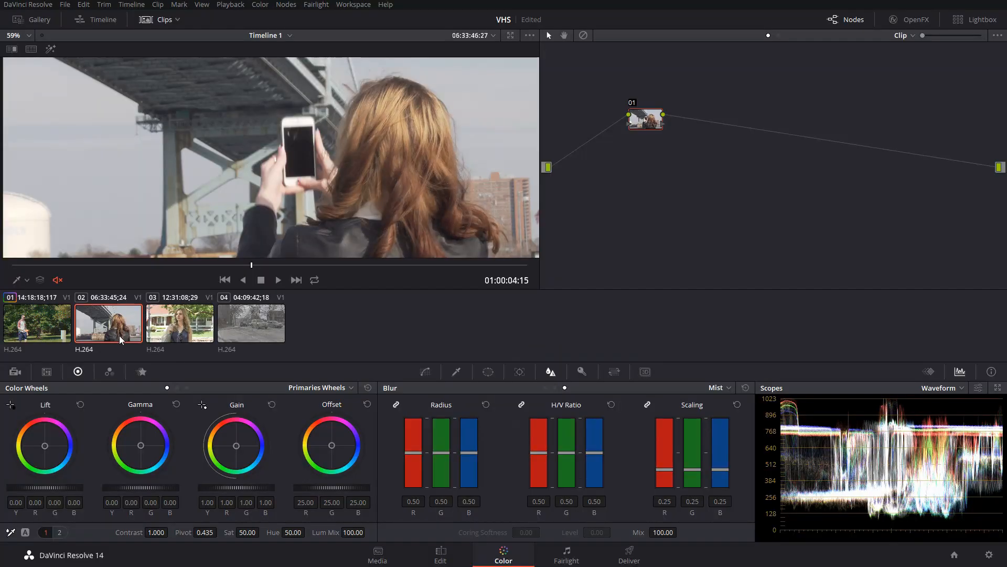
Apply the grade of gallery still 1.3.1 to the second clip with the bridge.
{"action": "left_click", "coordinate": [41, 23]}
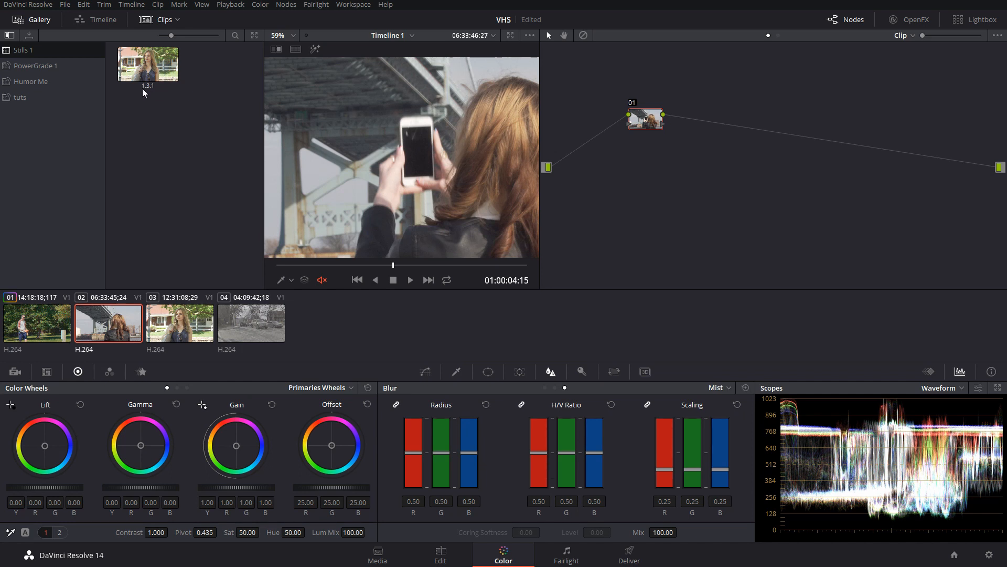
{"action": "double_click", "coordinate": [155, 63]}
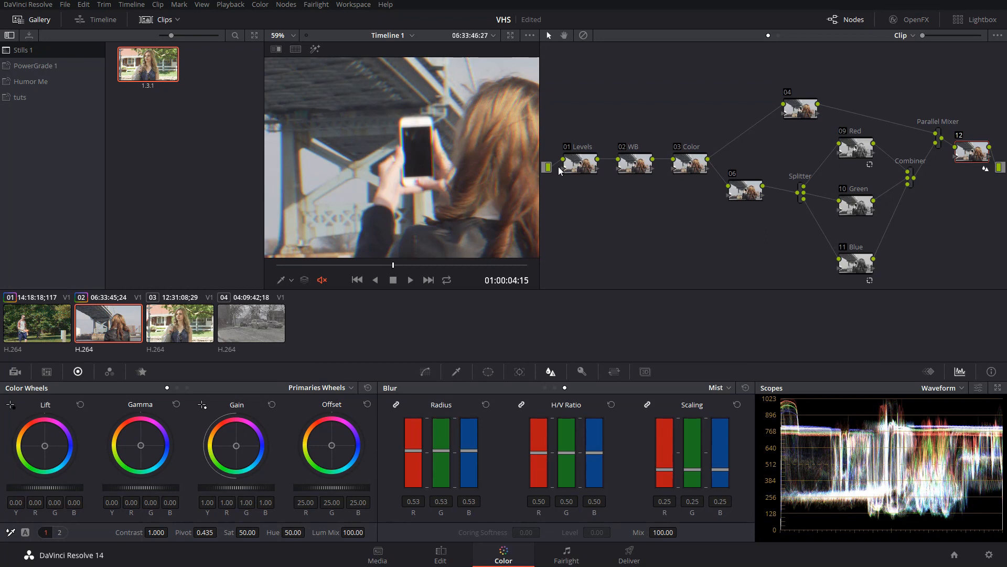
{"action": "left_click", "coordinate": [581, 171]}
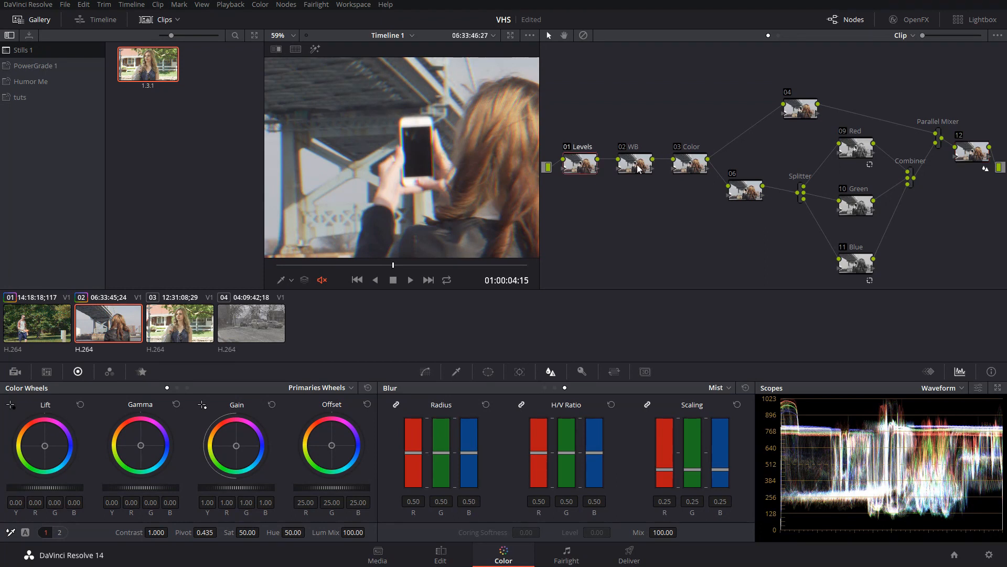
Apply the grade of still 1.3.1 to the third clip of the woman and the fourth clip of the street.
{"action": "left_click", "coordinate": [192, 337]}
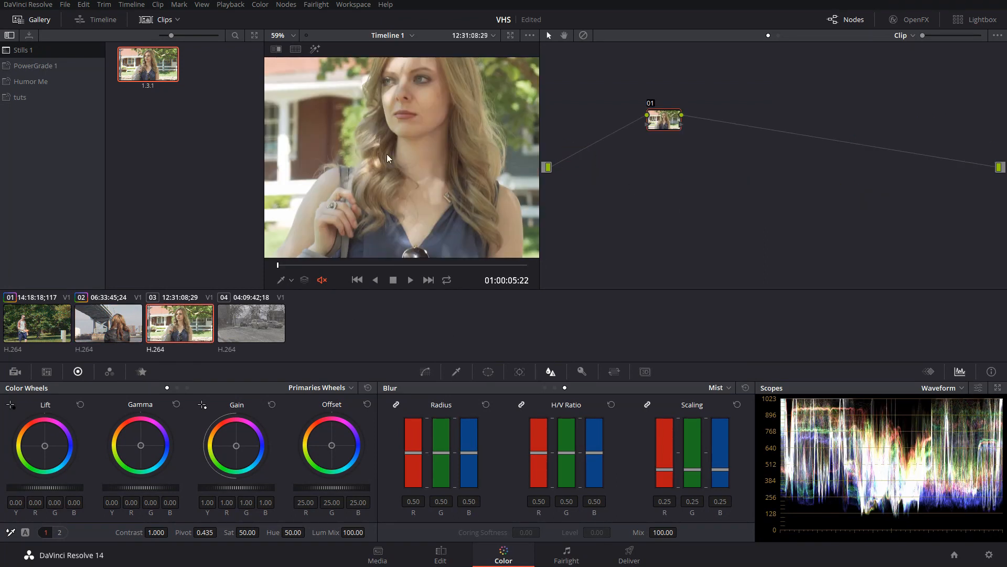
{"action": "middle_click", "coordinate": [139, 65]}
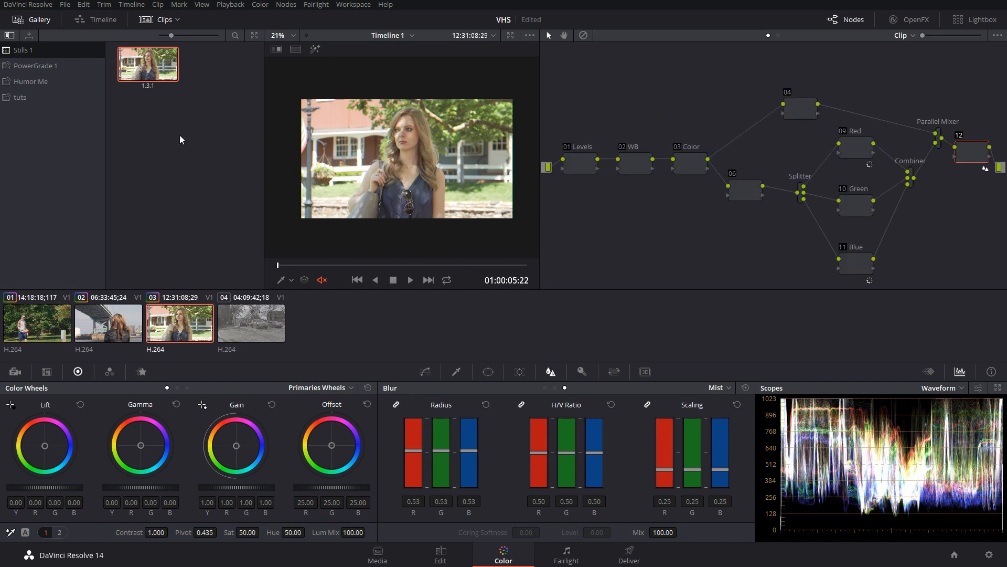
{"action": "left_click", "coordinate": [264, 328]}
{"action": "middle_click", "coordinate": [152, 68]}
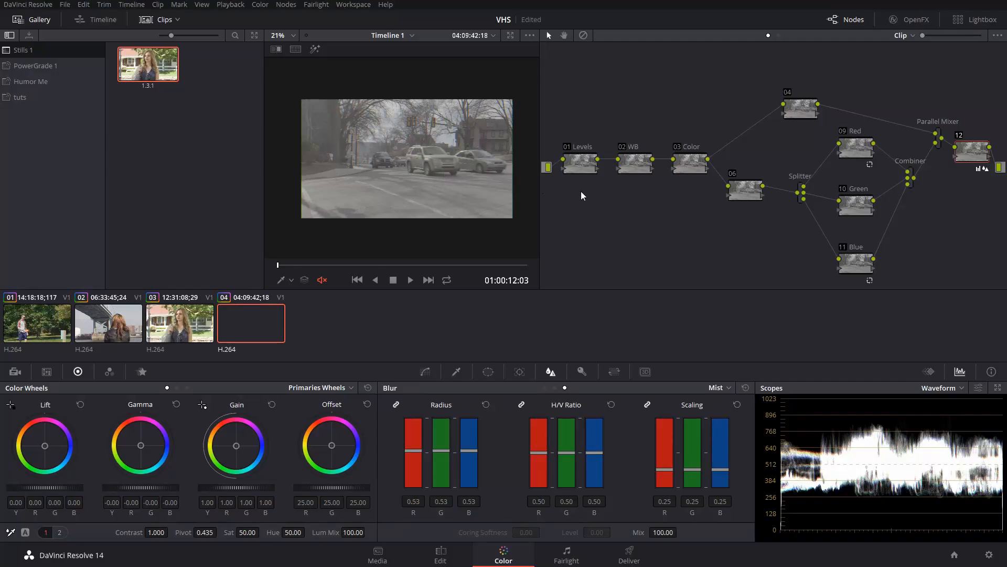
Insert a serial node before the Levels node in the street clip's graph and place it below the WB node.
{"action": "mouse_move", "coordinate": [680, 163]}
{"action": "left_mouse_down"}
{"action": "mouse_move", "coordinate": [663, 137]}
{"action": "mouse_move", "coordinate": [674, 164]}
{"action": "left_mouse_up"}
{"action": "left_click_drag", "start_coordinate": [568, 166], "coordinate": [643, 105]}
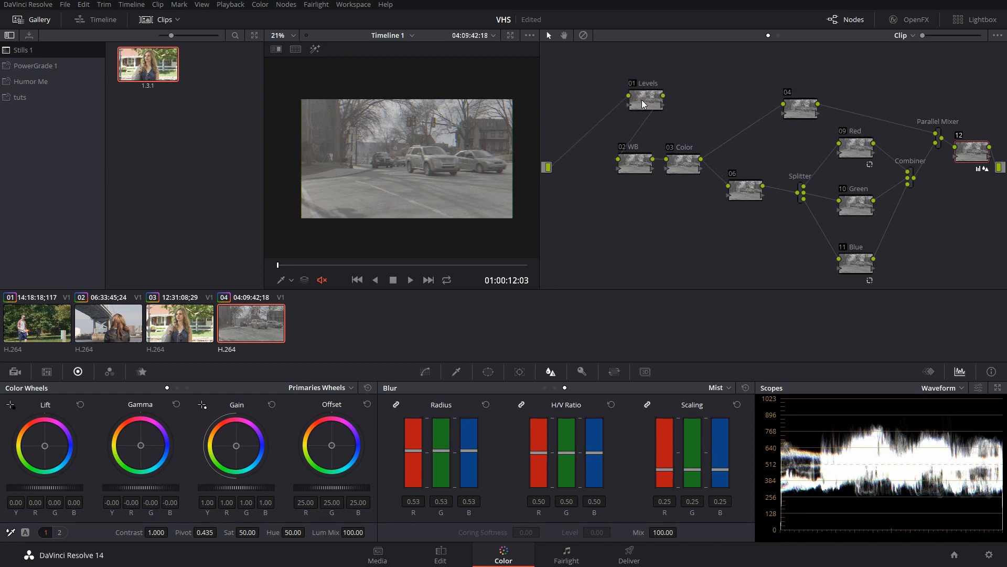
{"action": "right_click", "coordinate": [643, 105]}
{"action": "mouse_move", "coordinate": [699, 136]}
{"action": "left_click", "coordinate": [766, 149]}
{"action": "left_click_drag", "start_coordinate": [649, 229], "coordinate": [617, 238]}
Apply the Color Space Transform effect to node 13.
{"action": "left_click", "coordinate": [903, 19]}
{"action": "scroll", "coordinate": [897, 189], "scroll_direction": "down", "scroll_amount": 5}
{"action": "left_click_drag", "start_coordinate": [860, 110], "coordinate": [575, 242]}
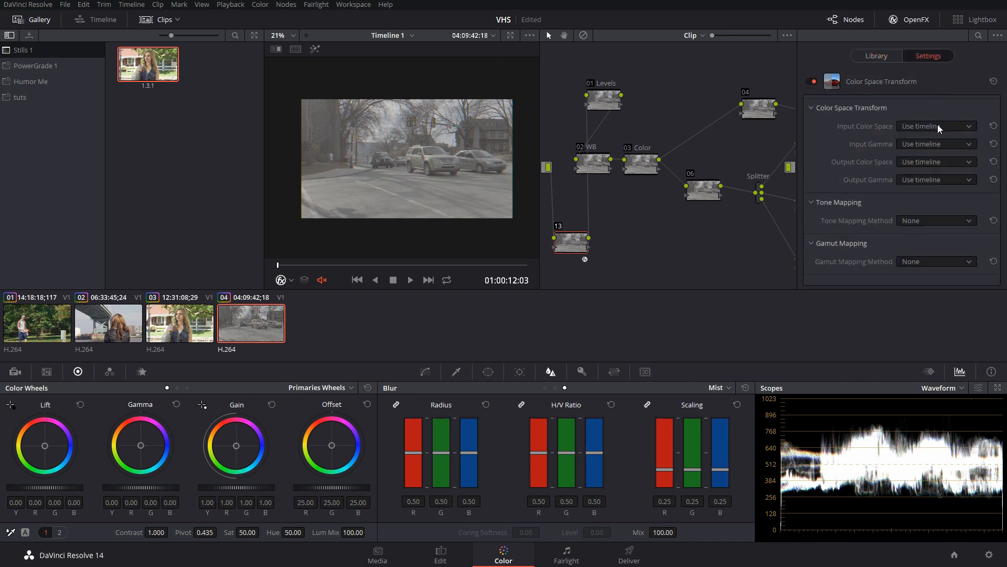
Set the transform's input color space to Sony S-Gamut and its input gamma to Sony S-Log3.
{"action": "left_click", "coordinate": [939, 128]}
{"action": "scroll", "coordinate": [926, 210], "scroll_direction": "down", "scroll_amount": 5}
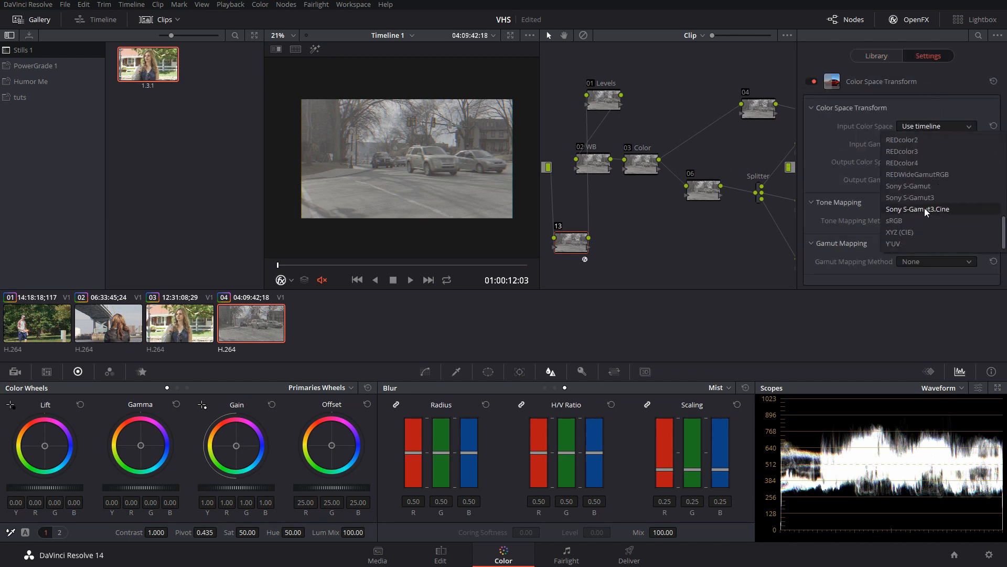
{"action": "left_click", "coordinate": [924, 186]}
{"action": "left_click", "coordinate": [939, 144]}
{"action": "scroll", "coordinate": [944, 209], "scroll_direction": "down", "scroll_amount": 10}
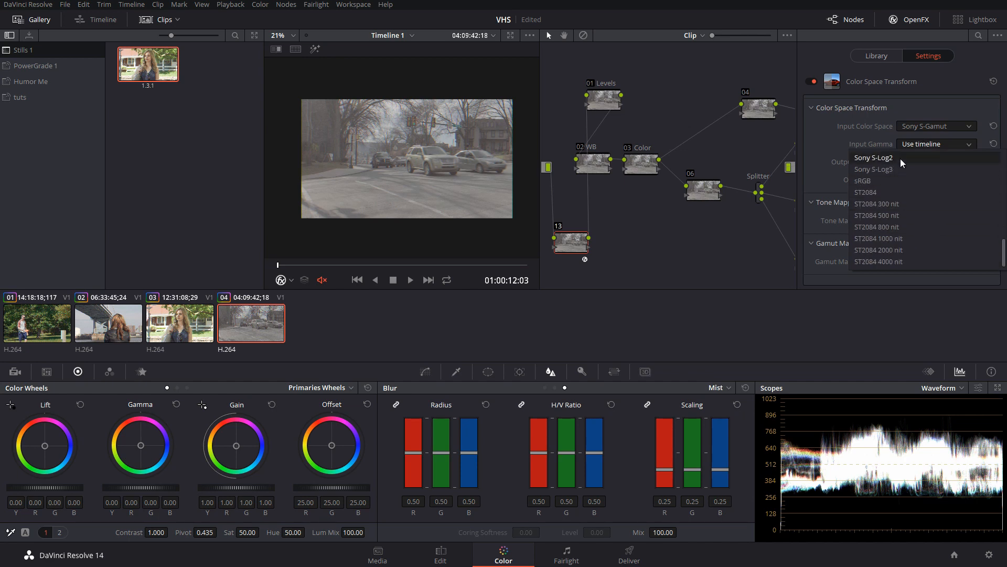
{"action": "left_click", "coordinate": [908, 170]}
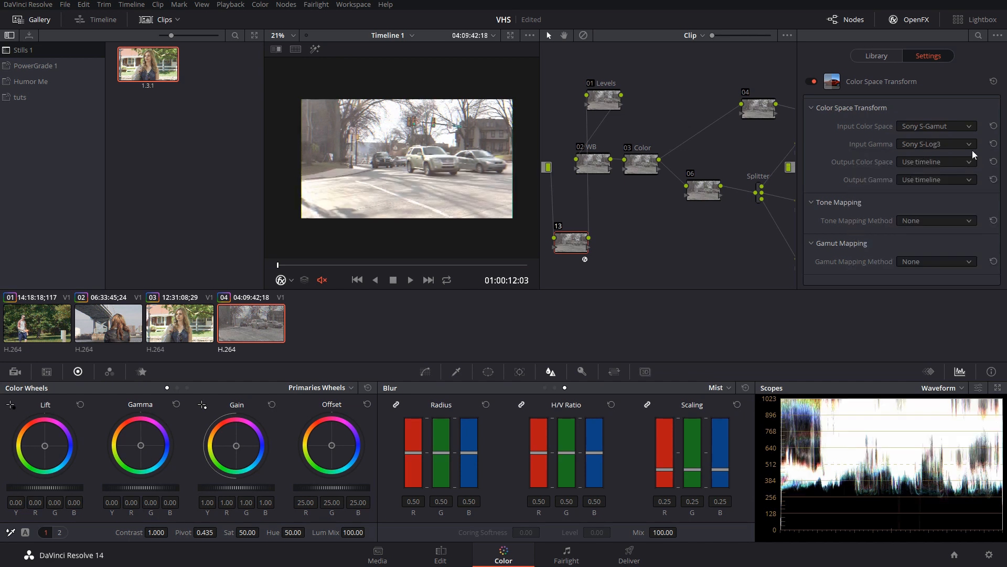
Set the transform's output color space to ARRI Alexa and its output gamma to ARRI LogC.
{"action": "left_click", "coordinate": [948, 168]}
{"action": "left_click", "coordinate": [940, 210]}
{"action": "left_click", "coordinate": [939, 180]}
{"action": "left_click", "coordinate": [924, 240]}
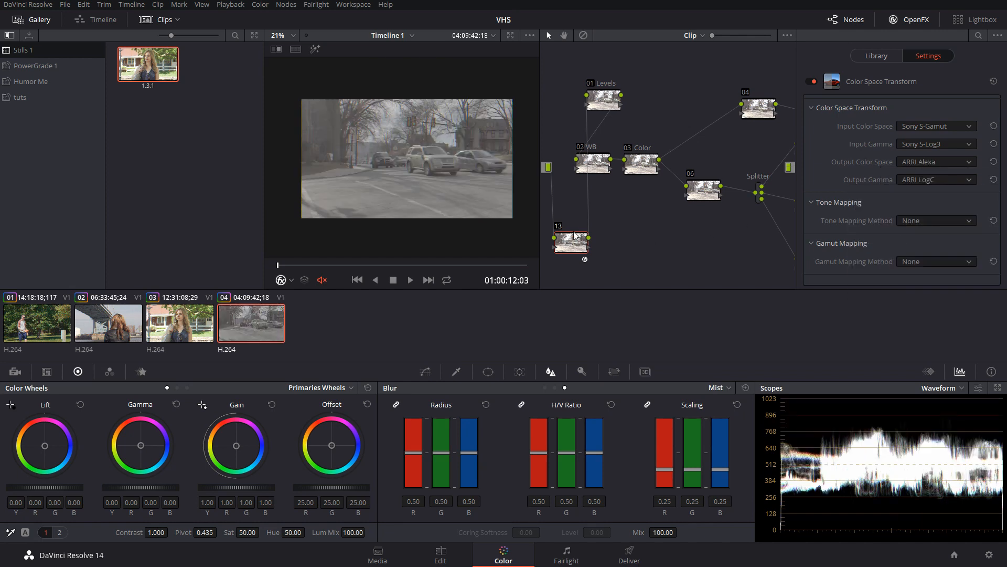
Add a serial node after node 13 and apply the Arri Alexa LogC to Rec709 3D LUT to it.
{"action": "key", "text": "alt+s"}
{"action": "right_click", "coordinate": [619, 243]}
{"action": "mouse_move", "coordinate": [672, 384]}
{"action": "mouse_move", "coordinate": [682, 360]}
{"action": "mouse_move", "coordinate": [770, 374]}
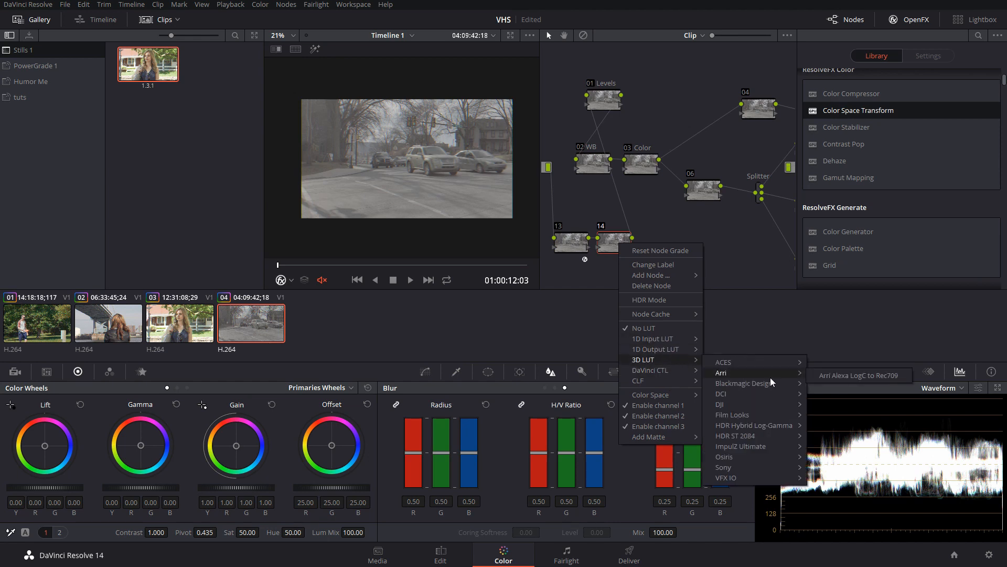
{"action": "left_click", "coordinate": [861, 373]}
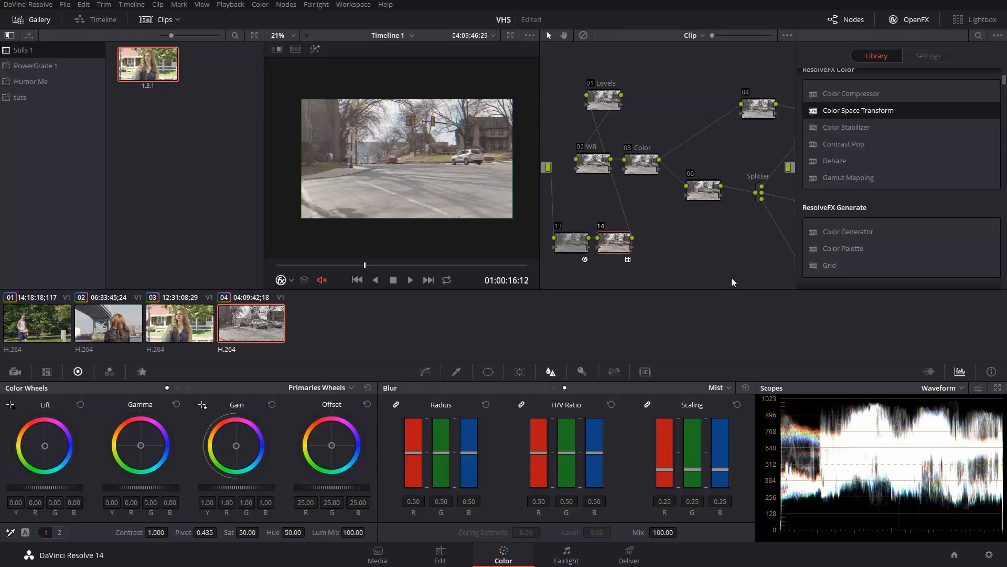
Clean up the node graph and hide the clip thumbnails, the gallery and the effects library.
{"action": "right_click", "coordinate": [678, 240]}
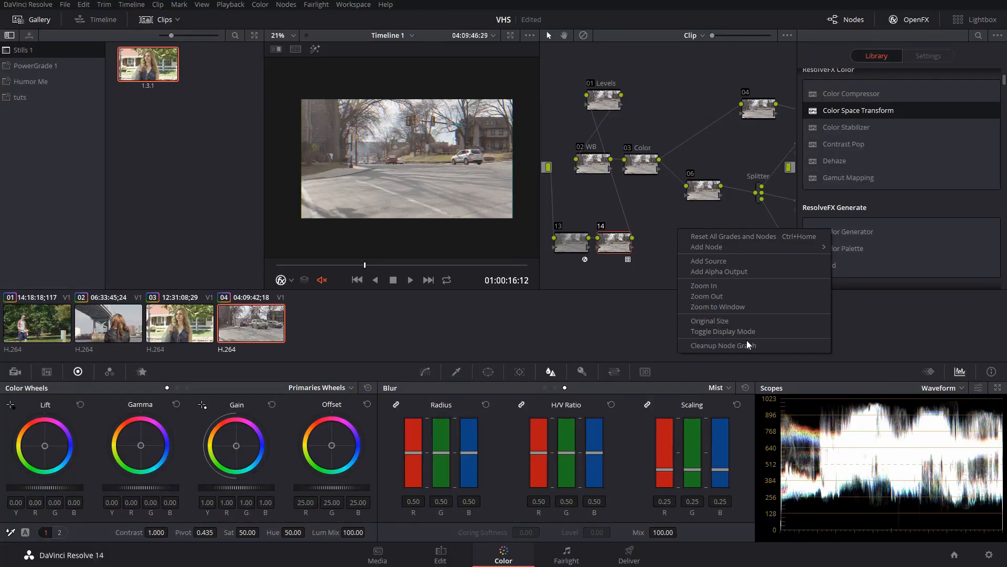
{"action": "left_click", "coordinate": [724, 345]}
{"action": "left_click", "coordinate": [157, 20]}
{"action": "left_click", "coordinate": [32, 19]}
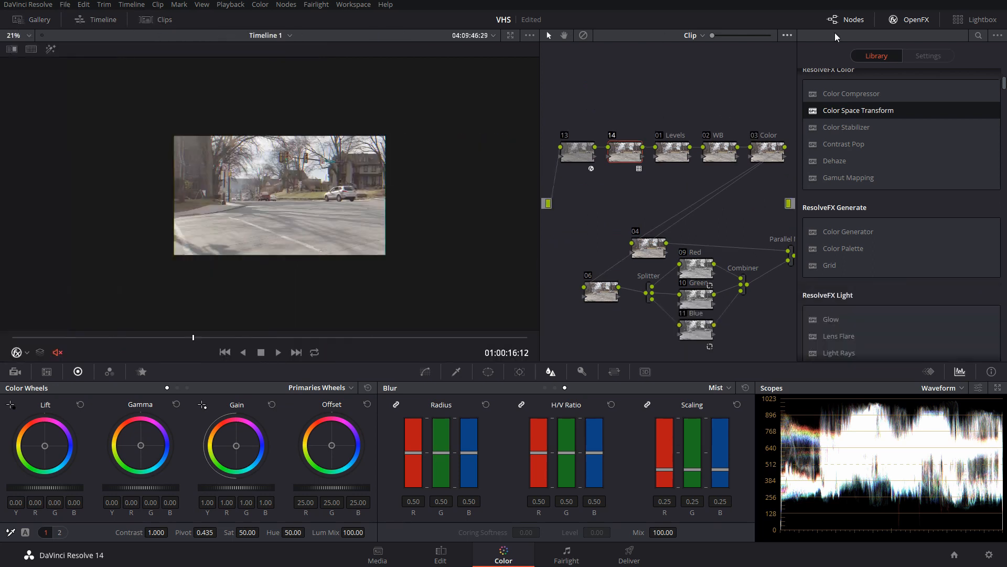
{"action": "left_click", "coordinate": [911, 19]}
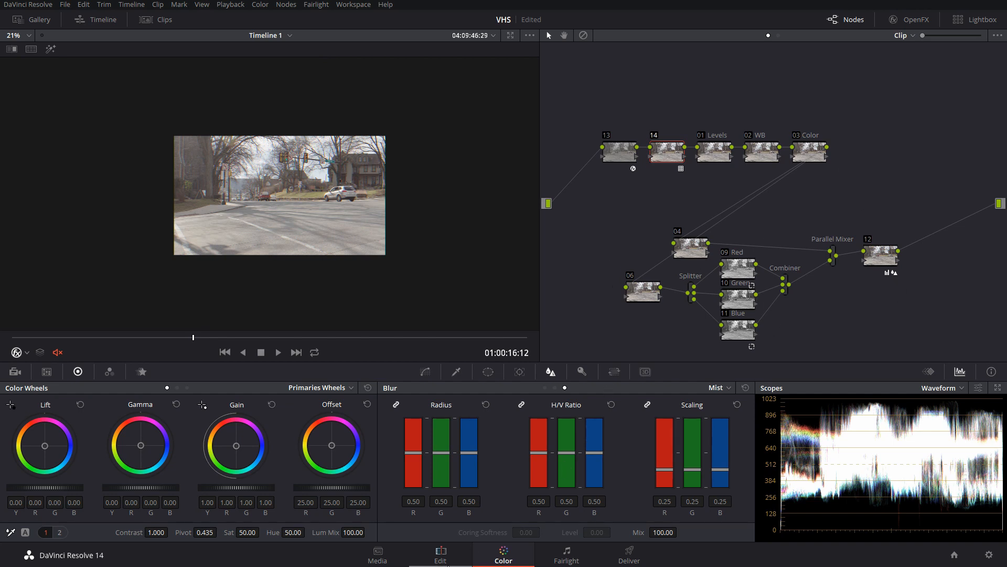
Play the graded street clip and view it in full screen.
{"action": "key", "text": "space"}
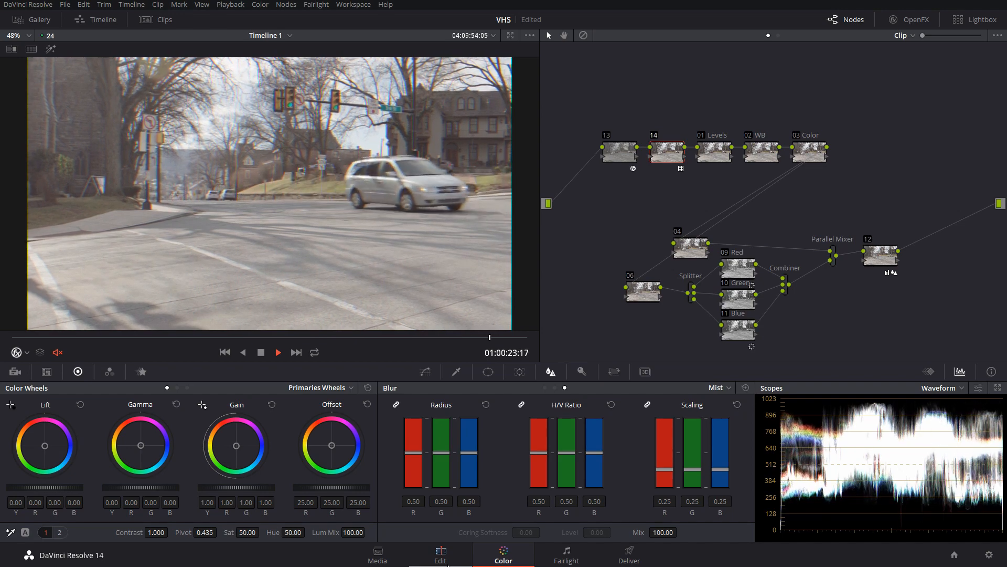
{"action": "key", "text": "ctrl+f"}
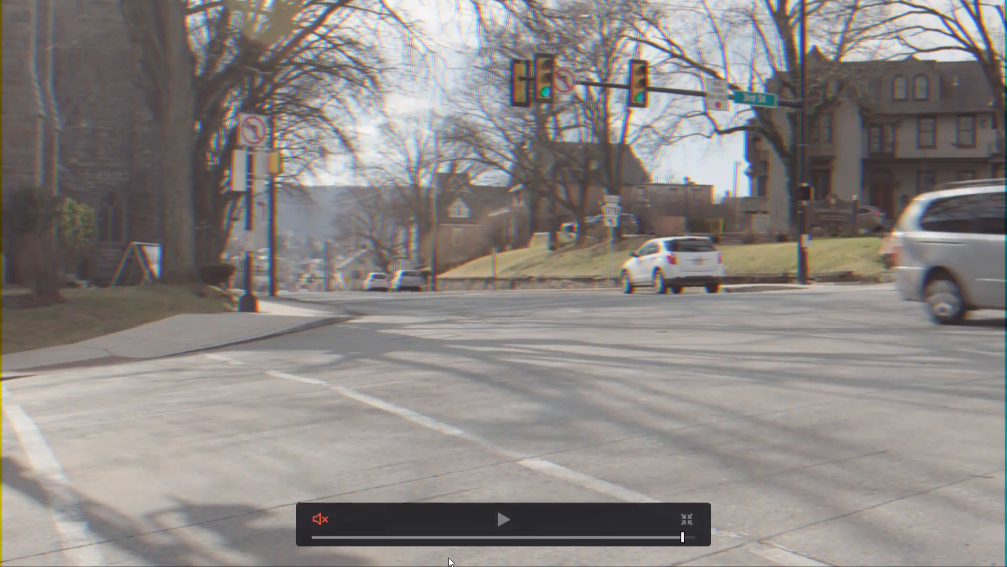
{"action": "key", "text": "Escape"}
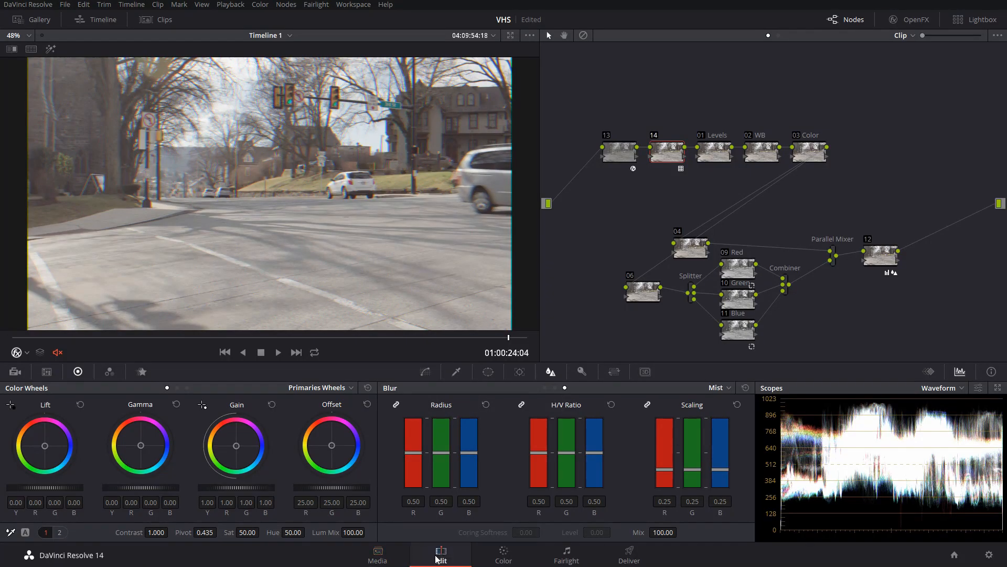
Switch to the Edit page and place fehler_vhs.mp4 on track V2 from the start of the timeline.
{"action": "left_click", "coordinate": [439, 557]}
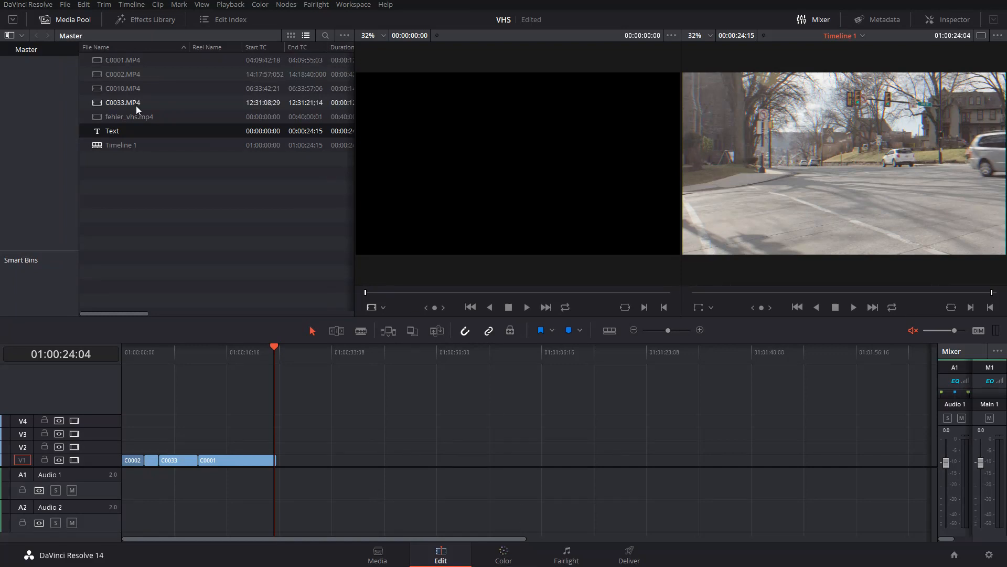
{"action": "left_click", "coordinate": [121, 121]}
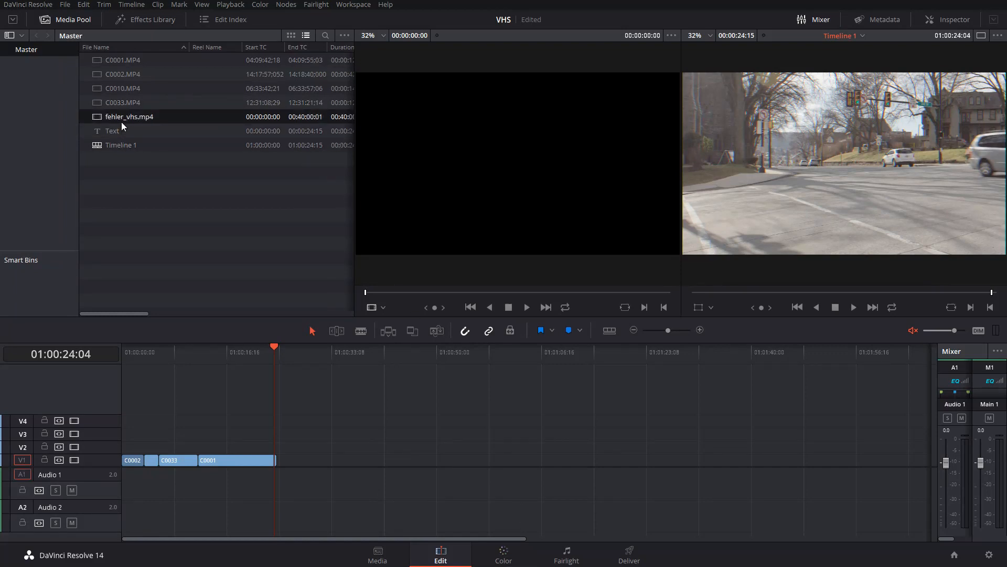
{"action": "left_click_drag", "start_coordinate": [114, 118], "coordinate": [129, 436]}
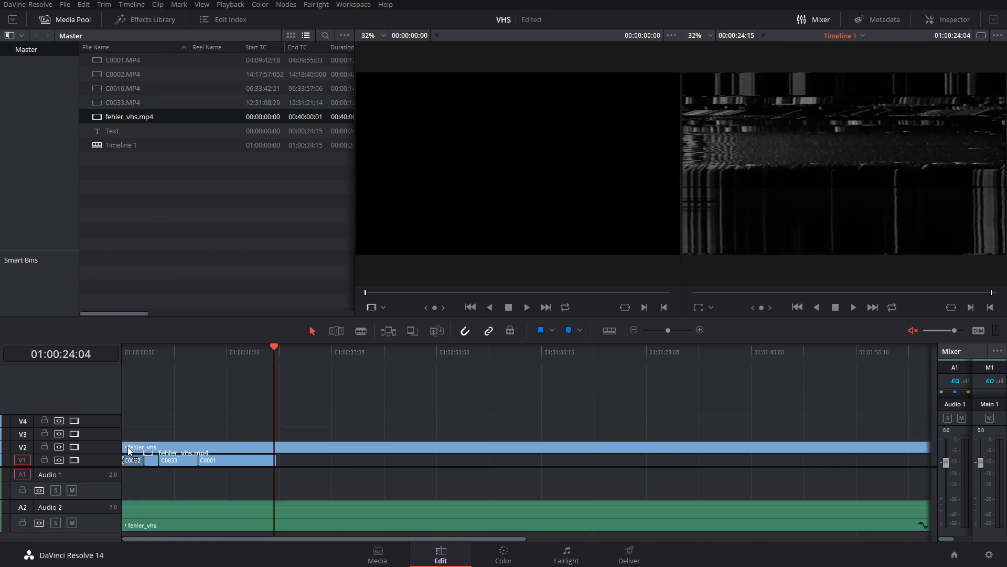
View the fehler_vhs overlay from the timeline start on the Color page with the clip thumbnails shown, and return to the Edit page.
{"action": "key", "text": "Home"}
{"action": "left_click", "coordinate": [518, 562]}
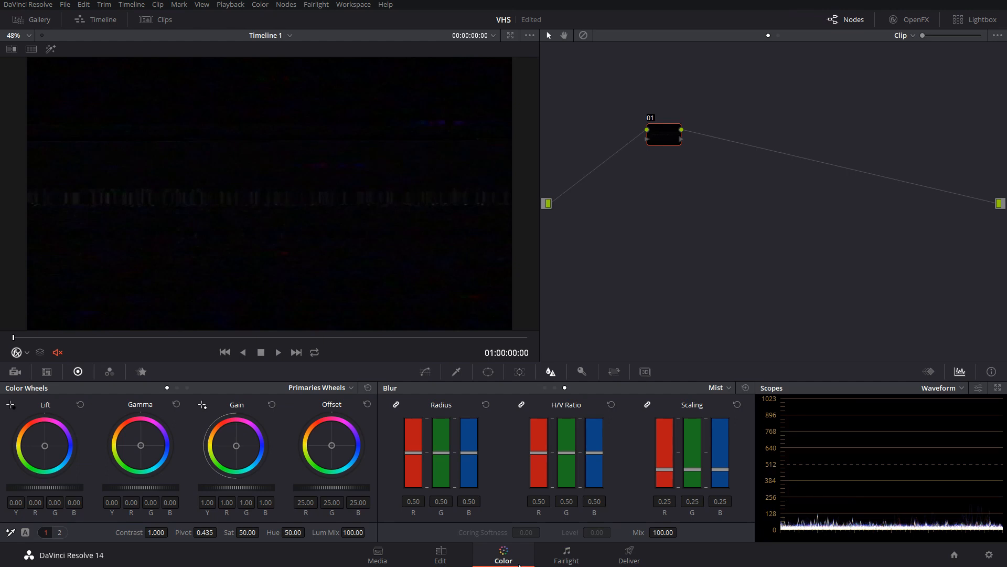
{"action": "left_click", "coordinate": [157, 20]}
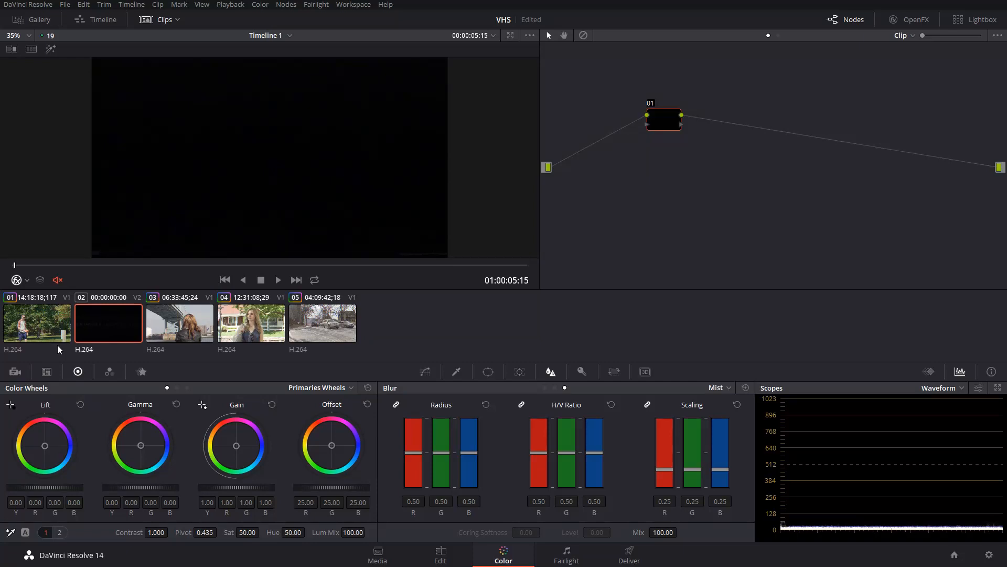
{"action": "left_click", "coordinate": [458, 547]}
Set the composite mode of the fehler_vhs clip on V2 to Screen.
{"action": "left_click", "coordinate": [273, 447]}
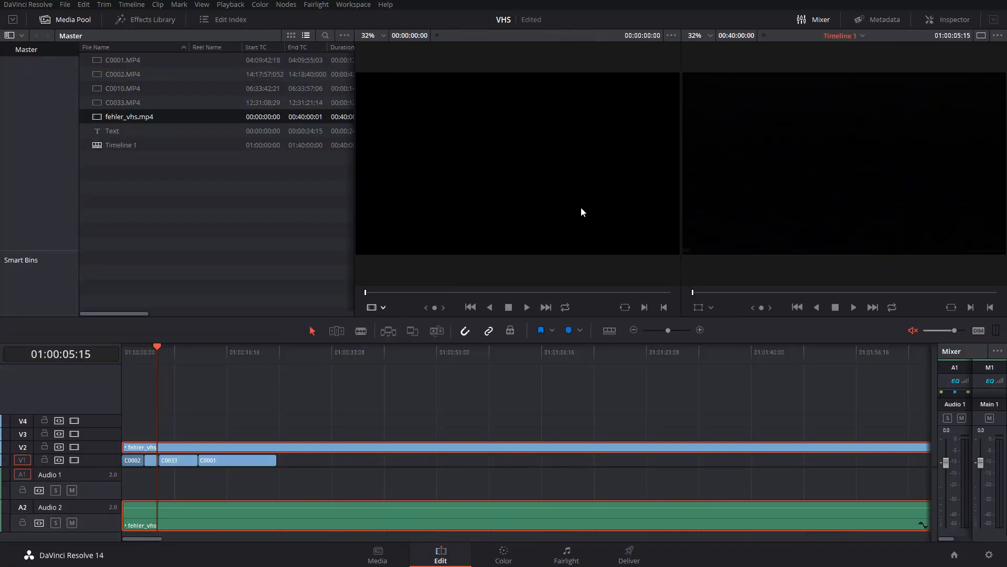
{"action": "left_click", "coordinate": [950, 19]}
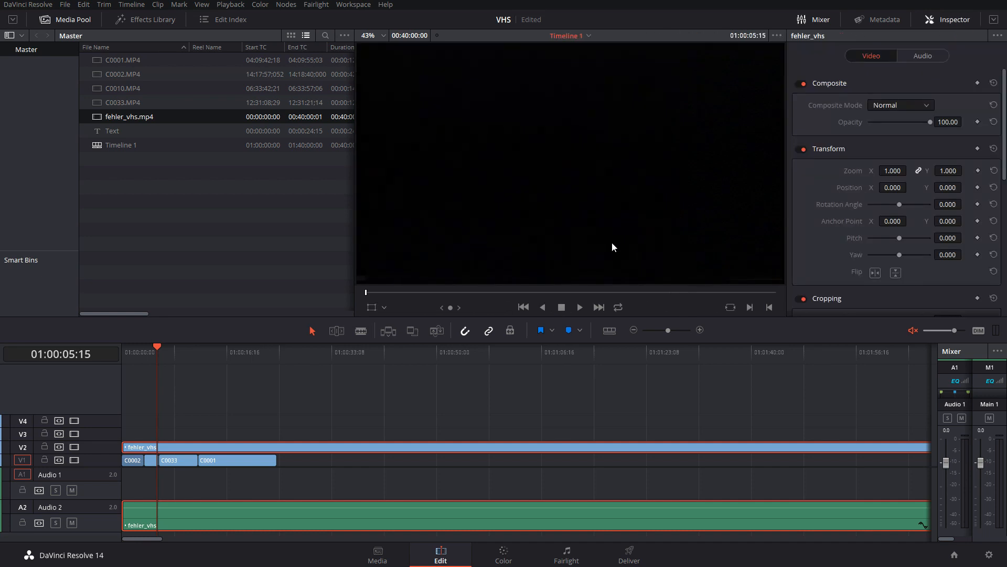
{"action": "left_click", "coordinate": [904, 107]}
{"action": "scroll", "coordinate": [900, 150], "scroll_direction": "down", "scroll_amount": 5}
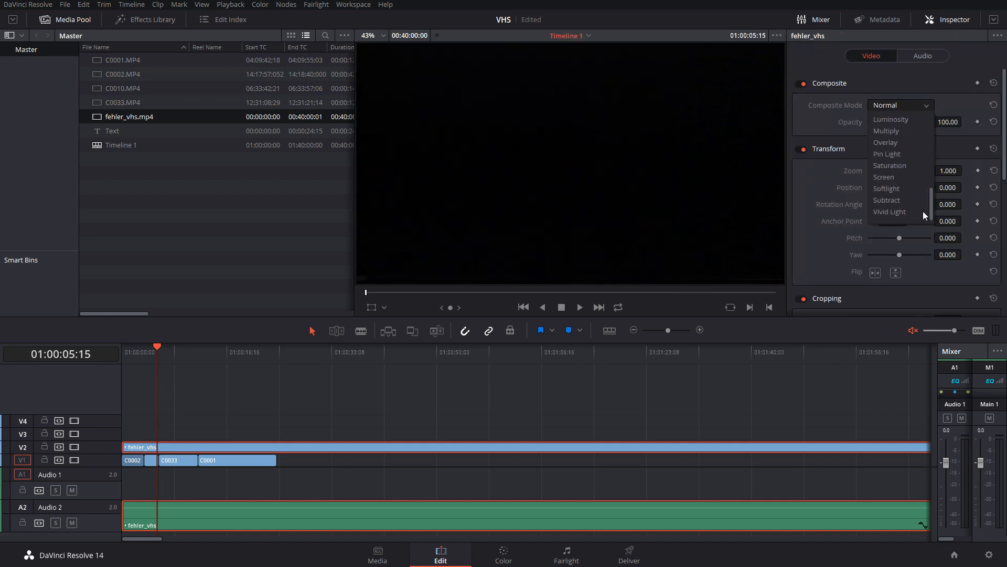
{"action": "left_click", "coordinate": [896, 178]}
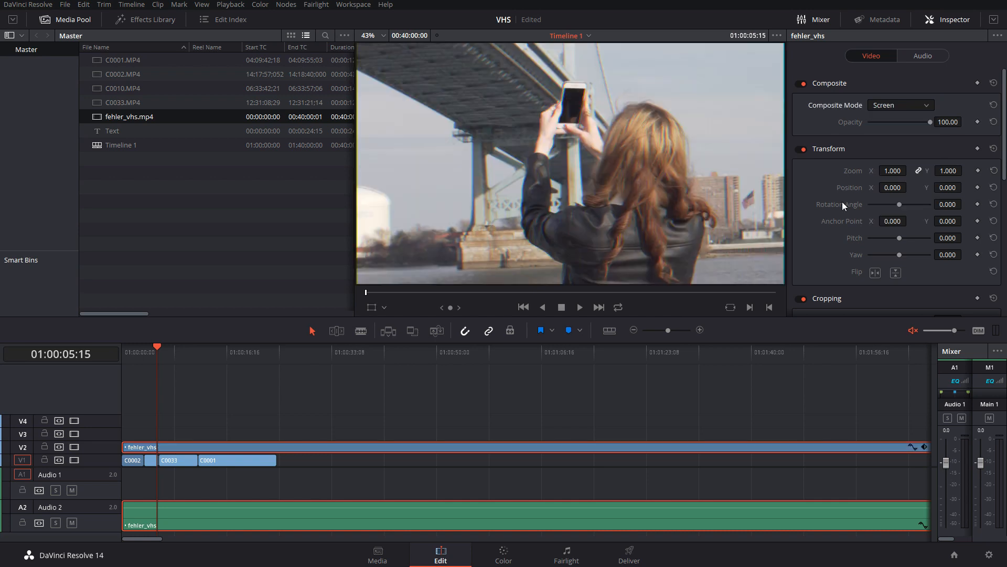
Trim the end of the fehler_vhs clip to the end of the last V1 clip at 01:00:24:15.
{"action": "left_click", "coordinate": [278, 359]}
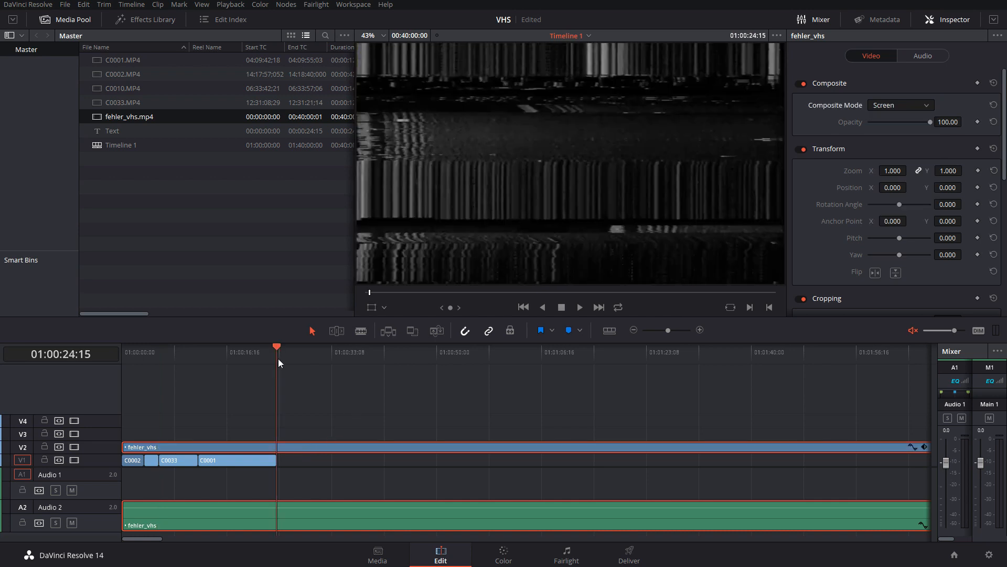
{"action": "key", "text": "shift+]"}
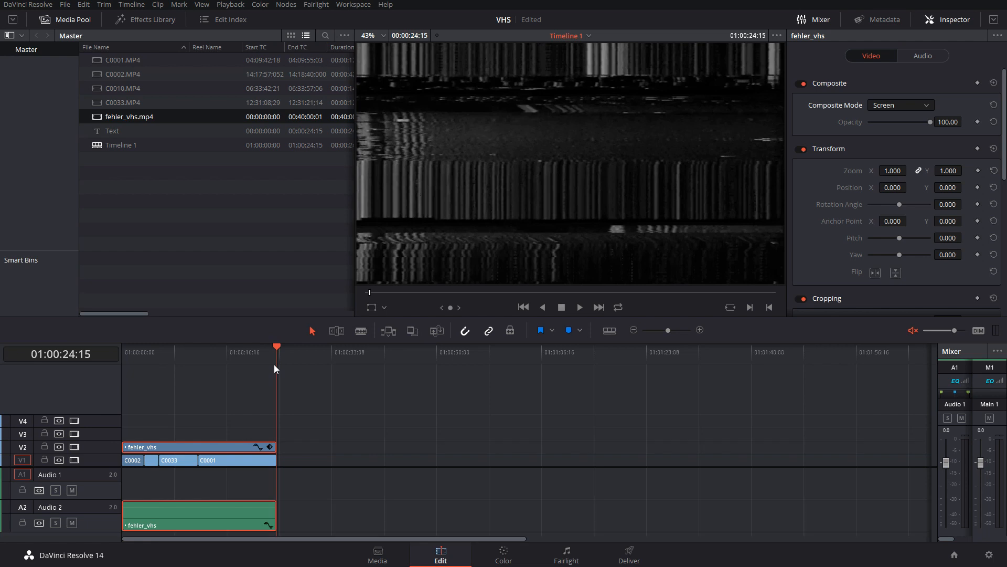
{"action": "left_click", "coordinate": [239, 370]}
Review the footage with the VHS overlay in full screen from the start of the timeline.
{"action": "key", "text": "Home"}
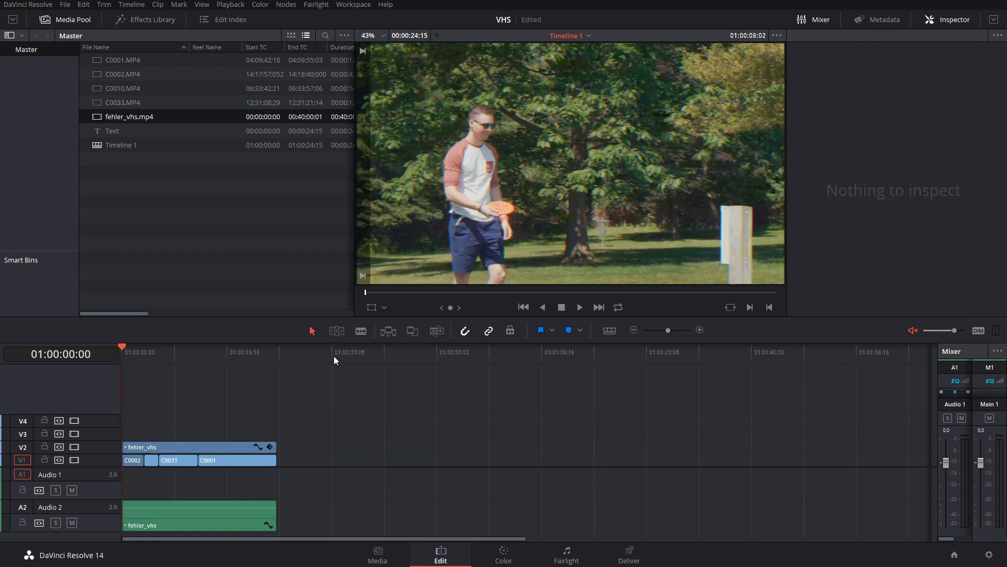
{"action": "key", "text": "ctrl+f"}
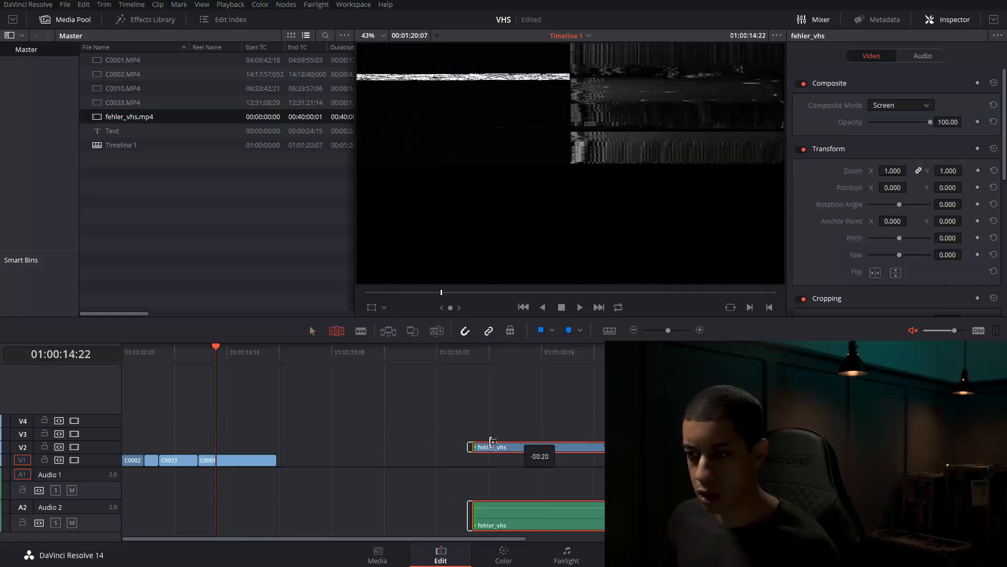
Slip the source footage inside the fehler_vhs clip to a different section of the VHS noise and return to the timeline start.
{"action": "left_click_drag", "start_coordinate": [508, 444], "coordinate": [397, 466]}
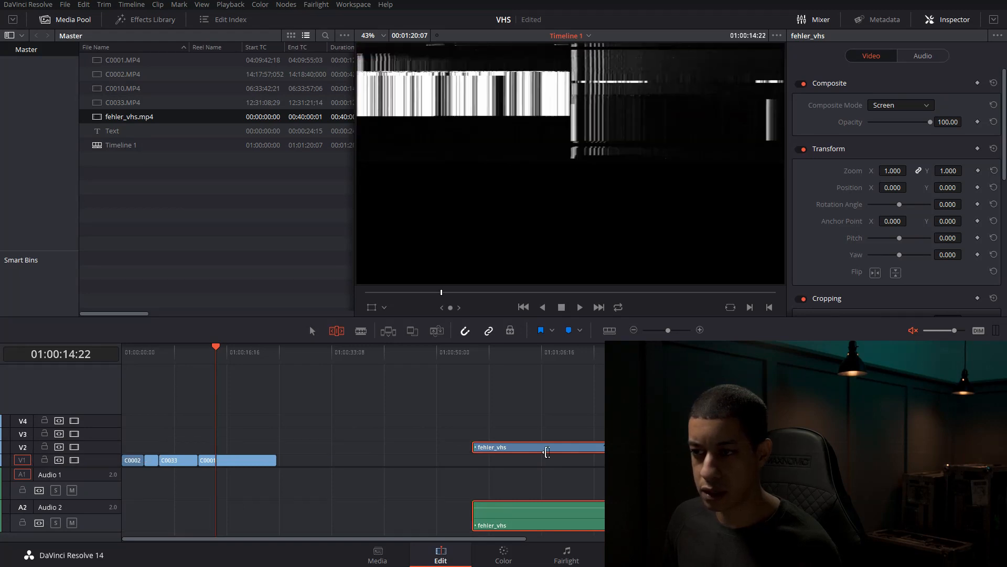
{"action": "left_click_drag", "start_coordinate": [547, 453], "coordinate": [195, 447]}
{"action": "key", "text": "Home"}
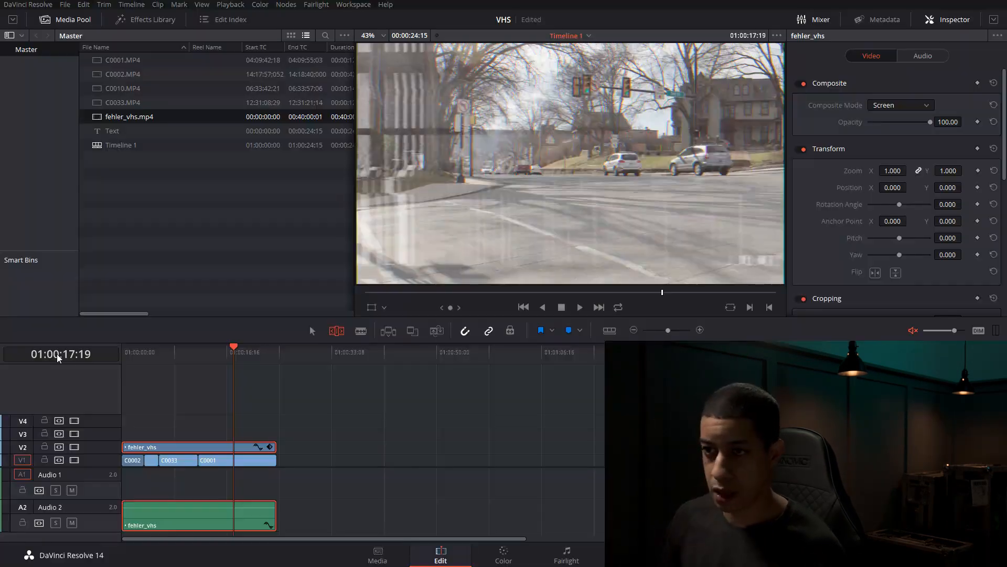
Play the timeline repeatedly from the start to check how the VHS noise overlay looks over the clips.
{"action": "key", "text": "Home"}
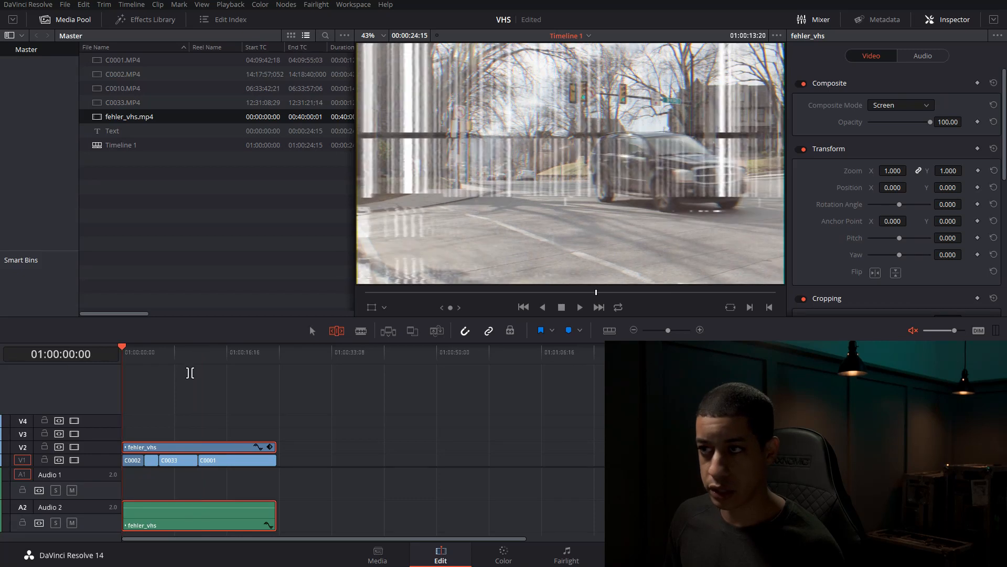
{"action": "key", "text": "space"}
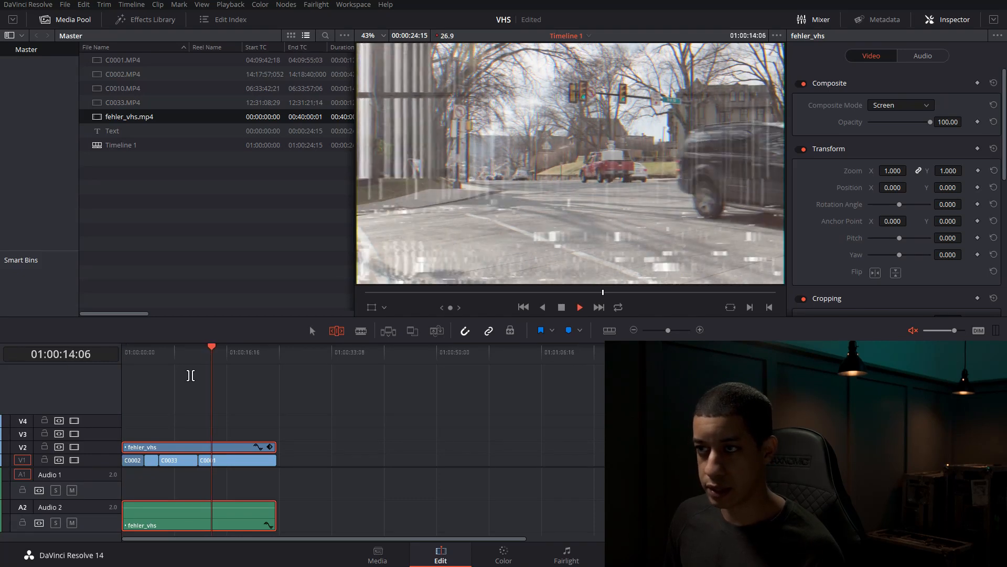
{"action": "key", "text": "space"}
{"action": "key", "text": "Home"}
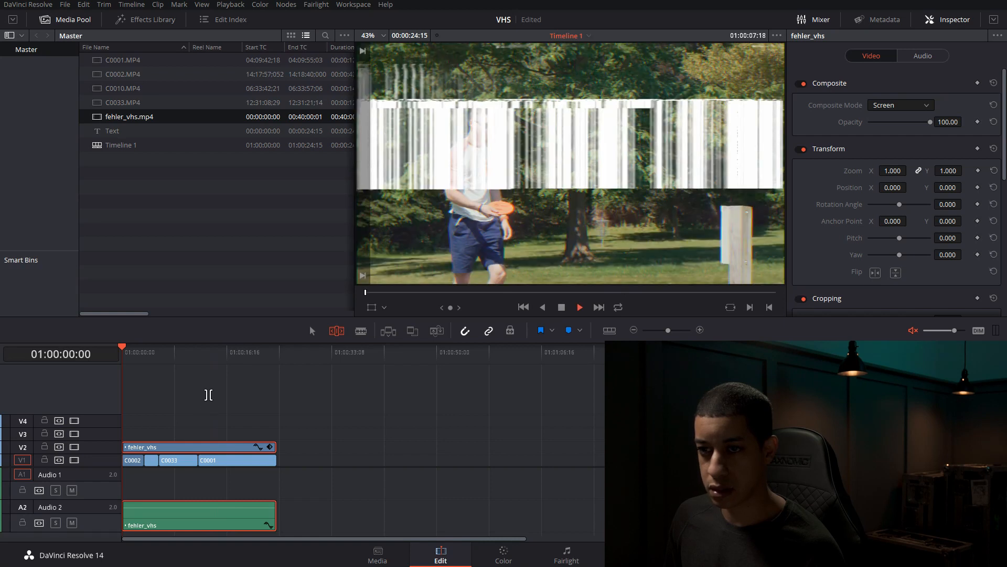
{"action": "key", "text": "space"}
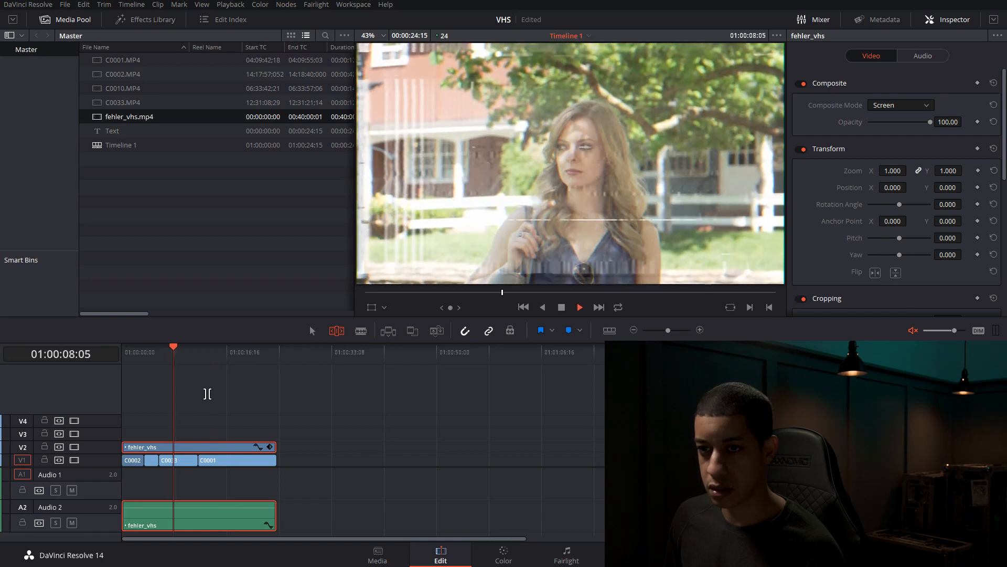
{"action": "key", "text": "Home"}
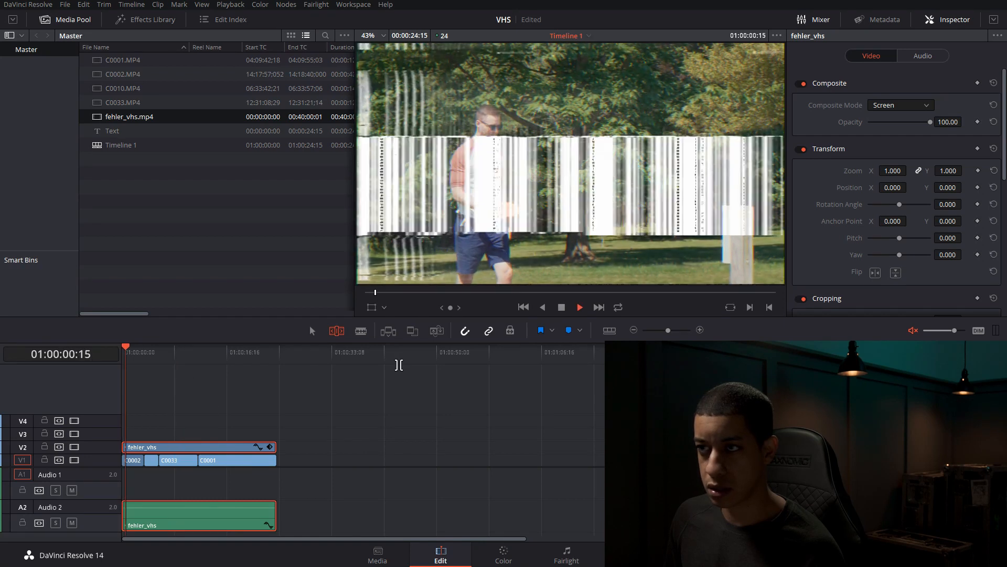
{"action": "key", "text": "space"}
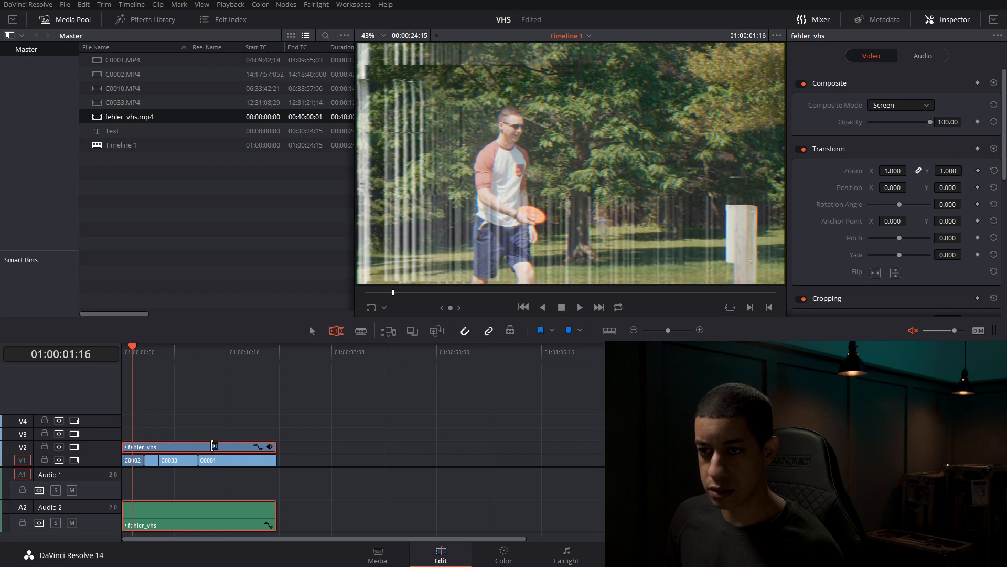
Slip the fehler_vhs clip's source footage to a subtler section of VHS noise and review it in full screen.
{"action": "left_click_drag", "start_coordinate": [214, 445], "coordinate": [1, 459]}
{"action": "key", "text": "ctrl+f"}
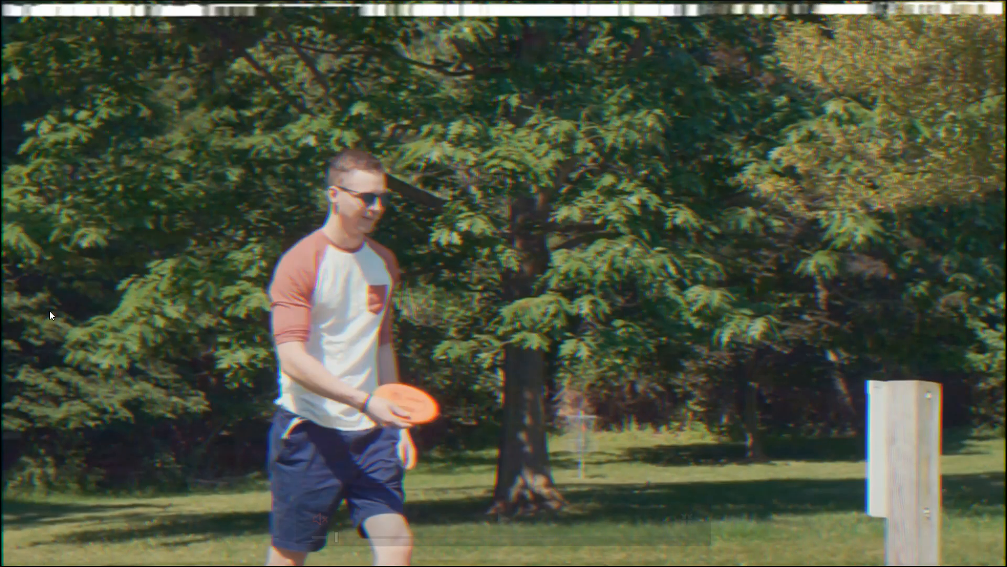
{"action": "key", "text": "space"}
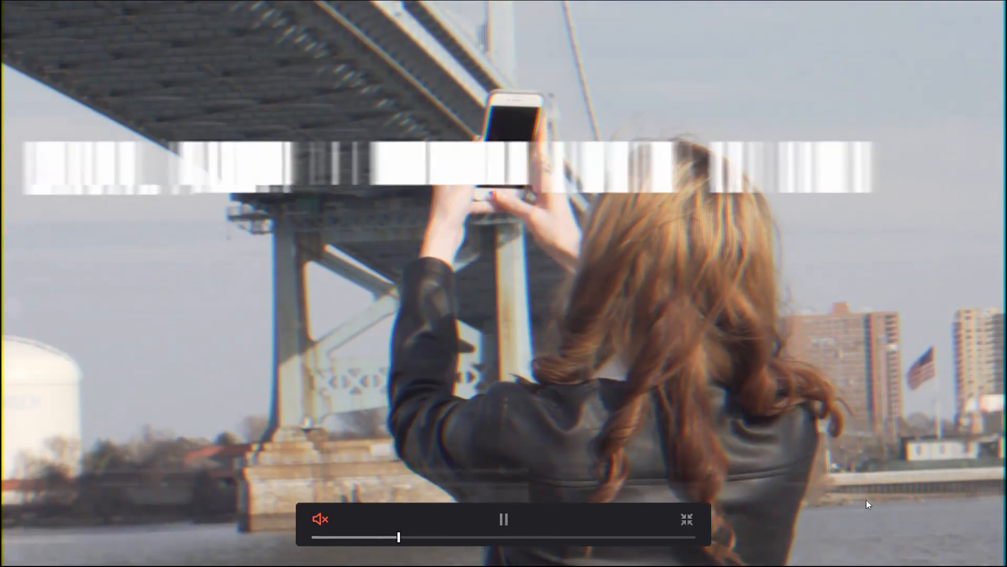
{"action": "key", "text": "Escape"}
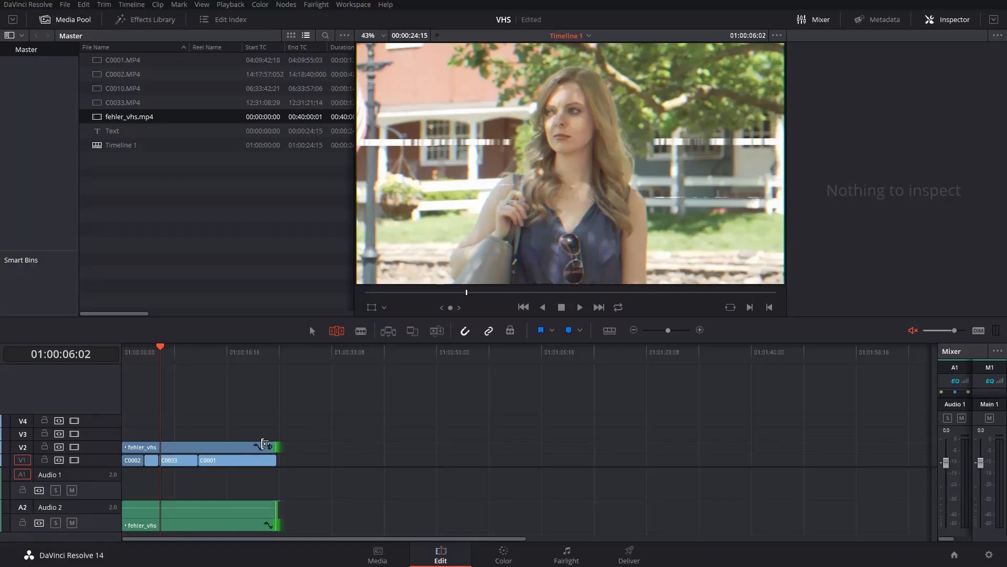
Reduce the opacity of the fehler_vhs clip on V2 to 71.19.
{"action": "left_click", "coordinate": [216, 447]}
{"action": "left_click", "coordinate": [312, 331]}
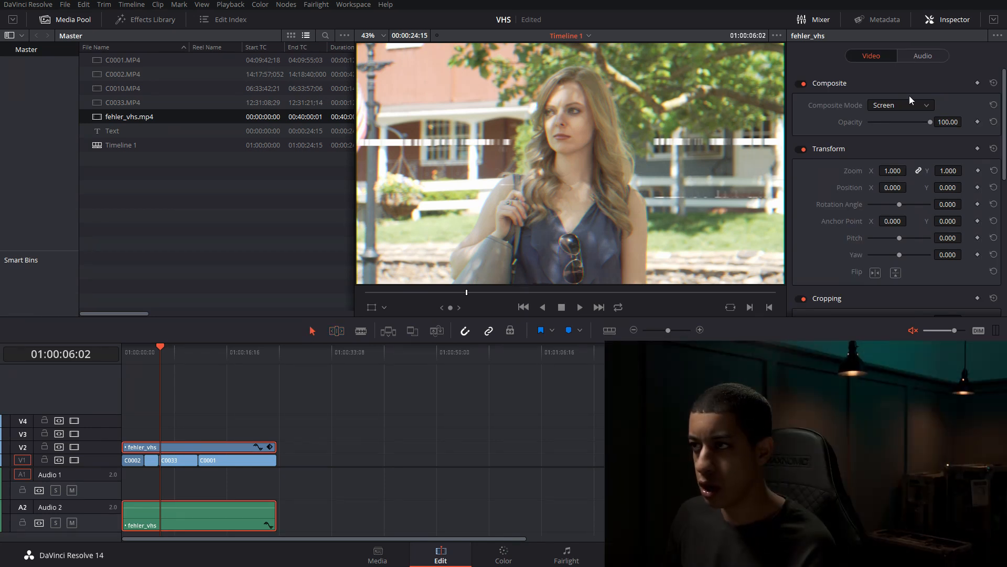
{"action": "left_click_drag", "start_coordinate": [924, 122], "coordinate": [912, 117]}
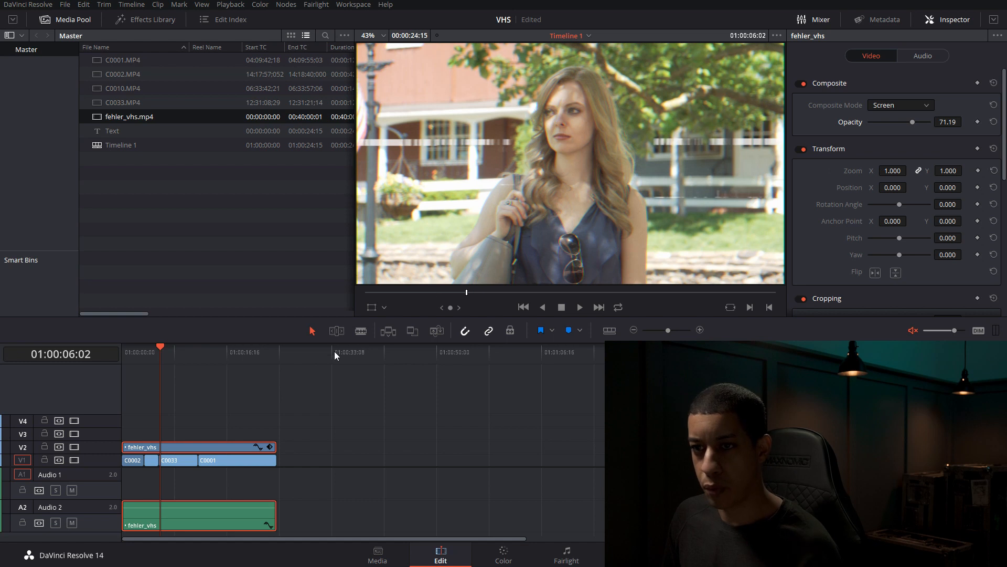
Review the softened VHS overlay in full screen from the start of the timeline.
{"action": "key", "text": "Home"}
{"action": "key", "text": "space"}
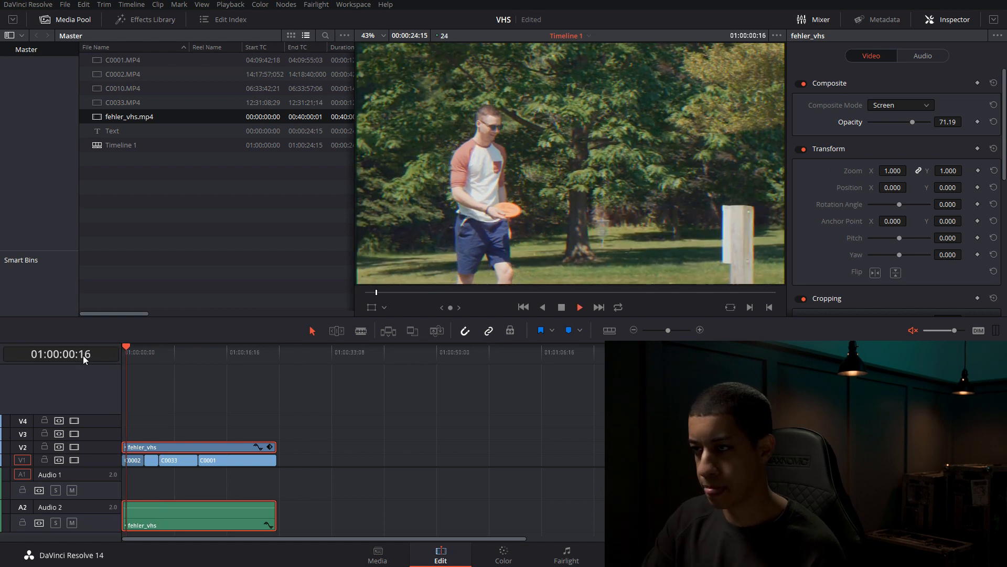
{"action": "key", "text": "ctrl+f"}
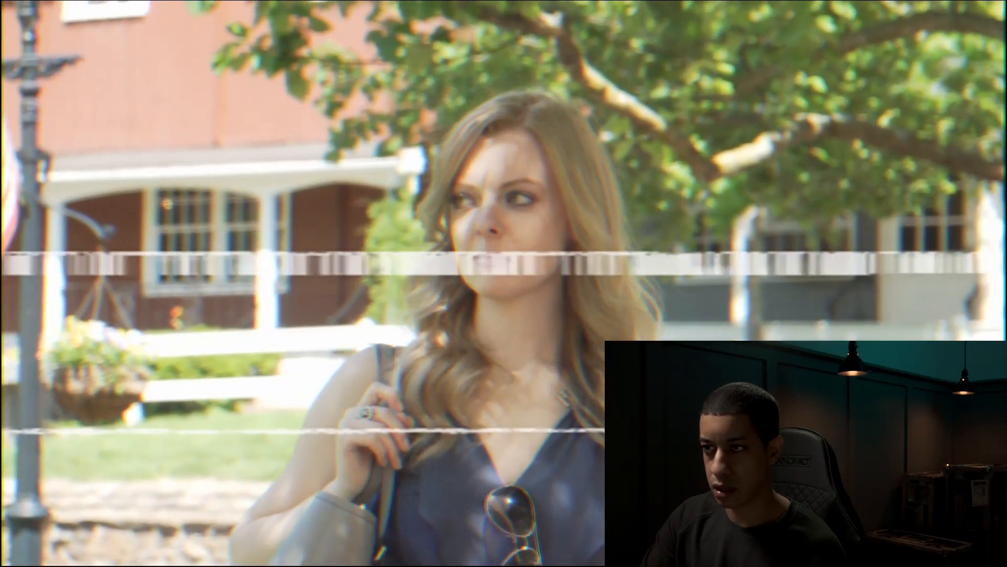
{"action": "key", "text": "Escape"}
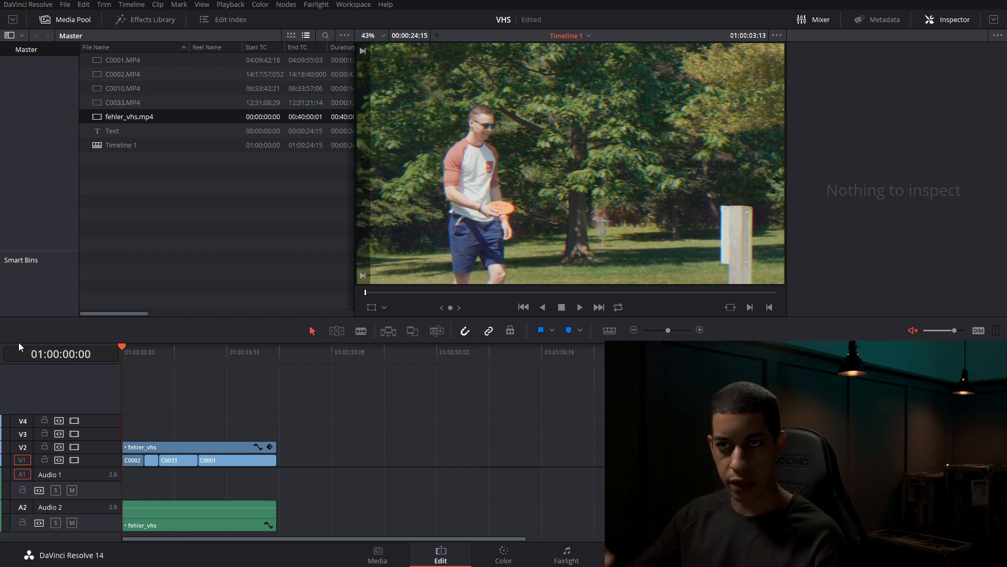
Apply output blanking to the timeline so the picture is masked to a 4:3 frame.
{"action": "left_click", "coordinate": [131, 4]}
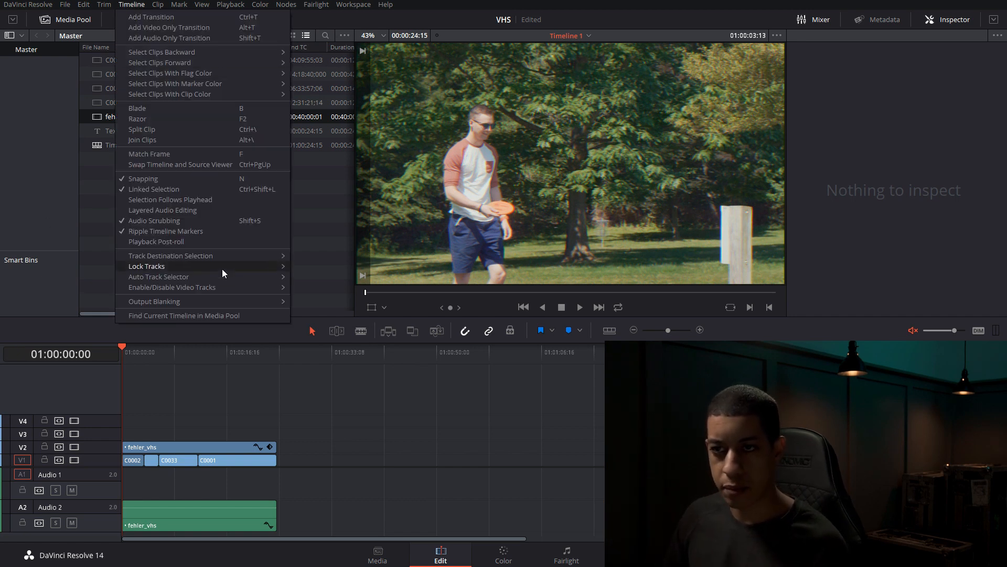
{"action": "mouse_move", "coordinate": [245, 301]}
{"action": "key", "text": "Down"}
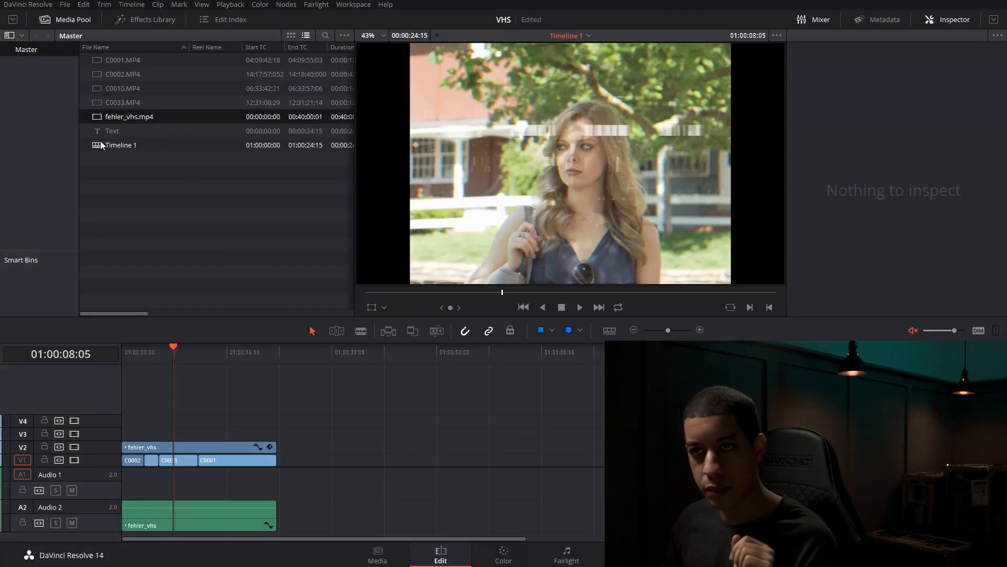
Place the Text title from the media pool on V3 at the timeline start, above the fehler_vhs clip.
{"action": "double_click", "coordinate": [104, 134]}
{"action": "left_click_drag", "start_coordinate": [103, 134], "coordinate": [124, 434]}
{"action": "left_click", "coordinate": [160, 348]}
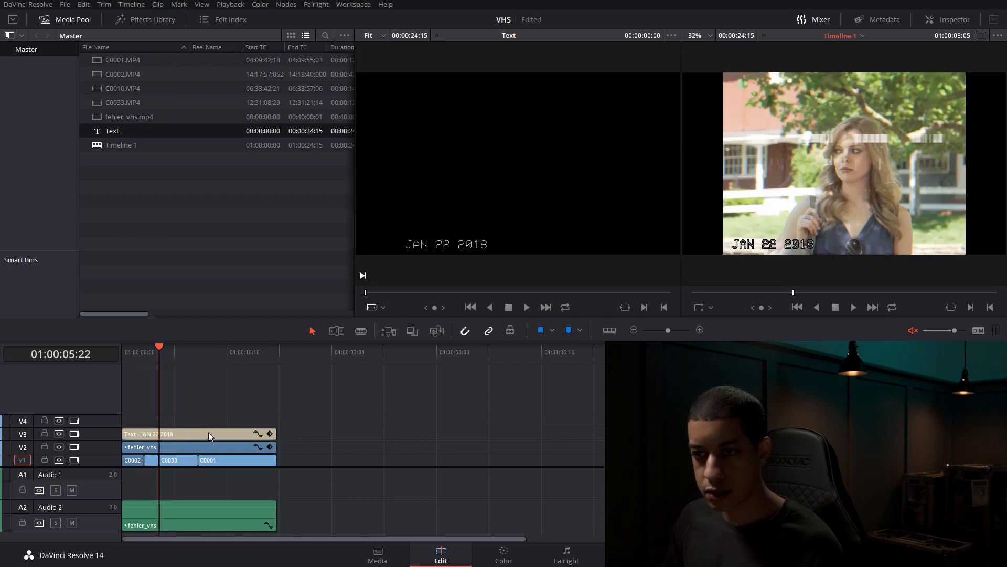
Select the JAN 22 2018 title on V3 and review it over the footage in full screen.
{"action": "left_click", "coordinate": [200, 433]}
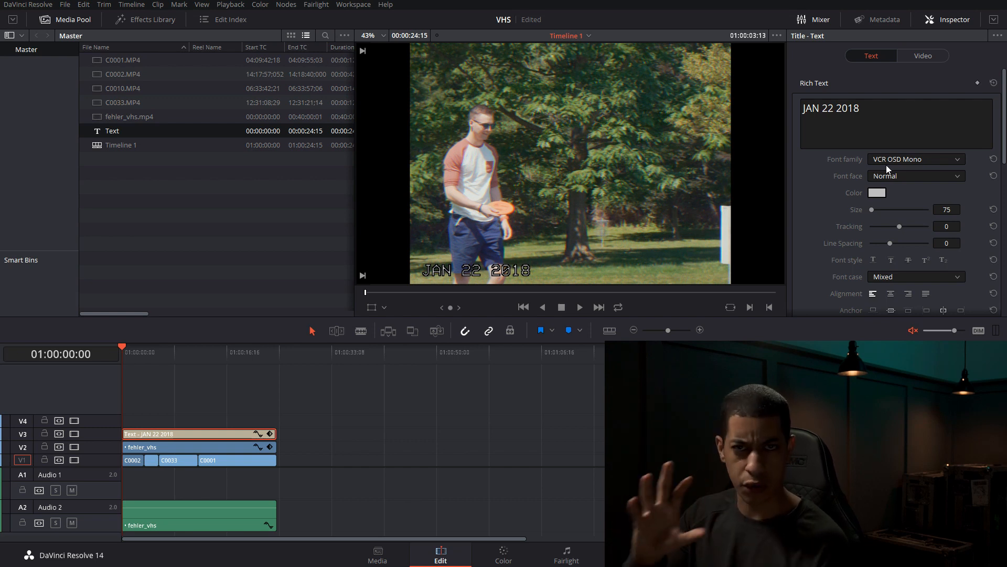
{"action": "key", "text": "ctrl+f"}
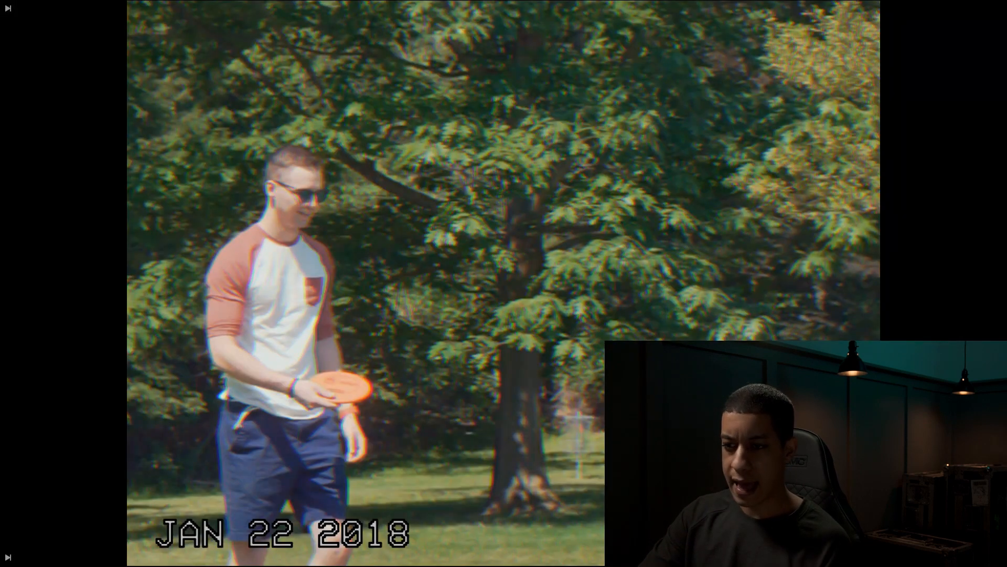
{"action": "key", "text": "space"}
{"action": "key", "text": "Escape"}
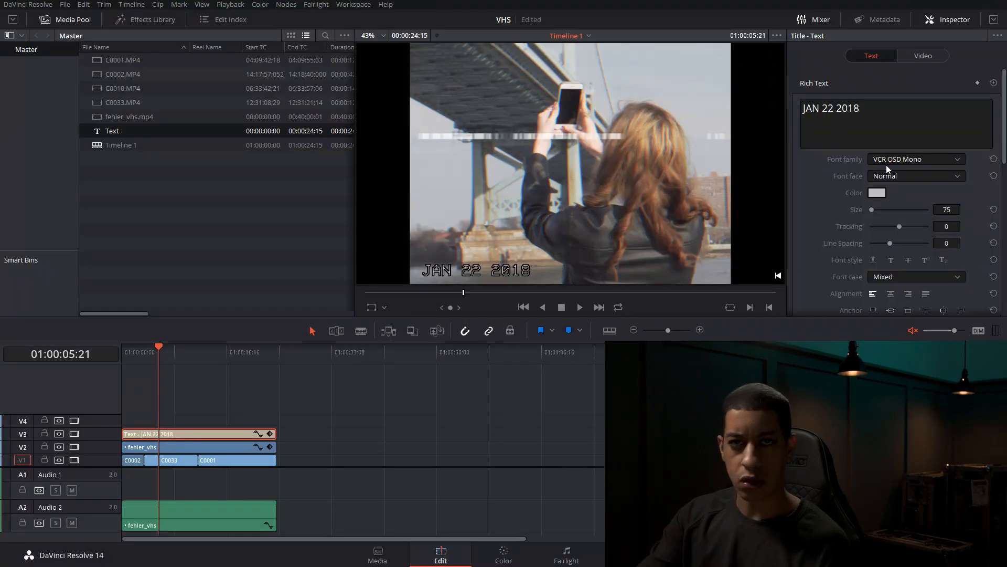
Change the JAN 22 2018 title's text color to pure white, #ffffff.
{"action": "left_click", "coordinate": [877, 192]}
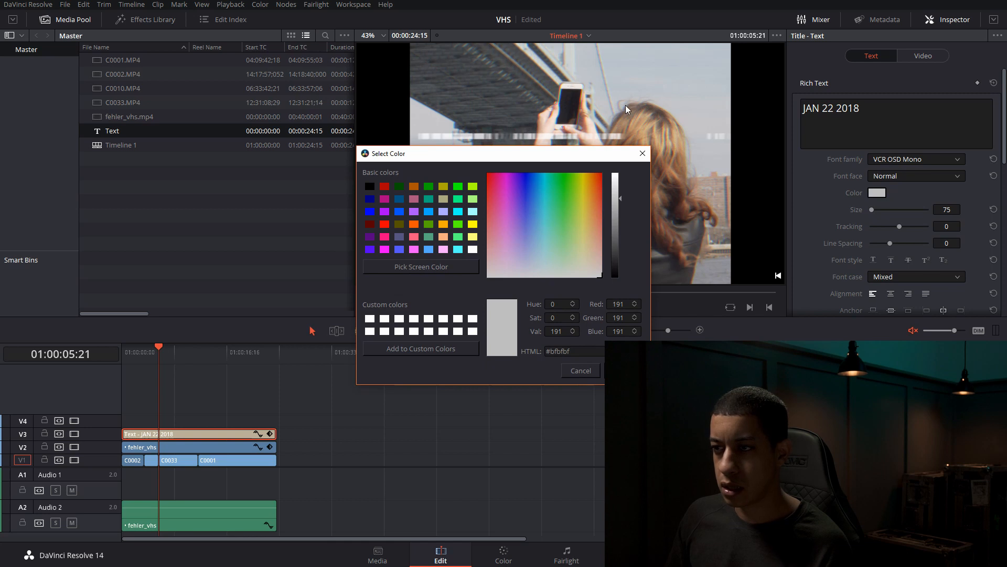
{"action": "left_click_drag", "start_coordinate": [622, 205], "coordinate": [620, 168]}
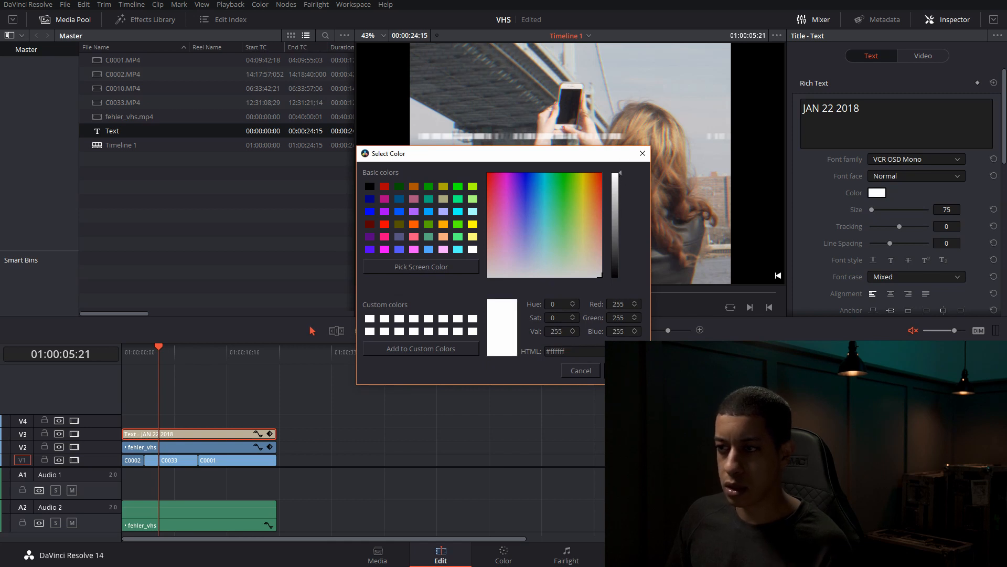
{"action": "key", "text": "Return"}
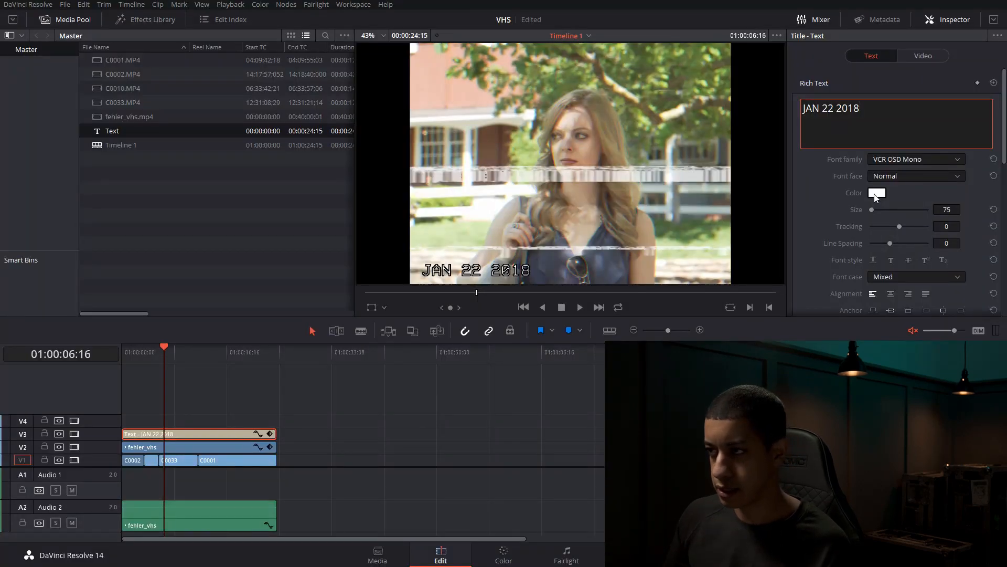
Set the JAN 22 2018 title's text color to light grey, #c7c7c7.
{"action": "left_click", "coordinate": [876, 194]}
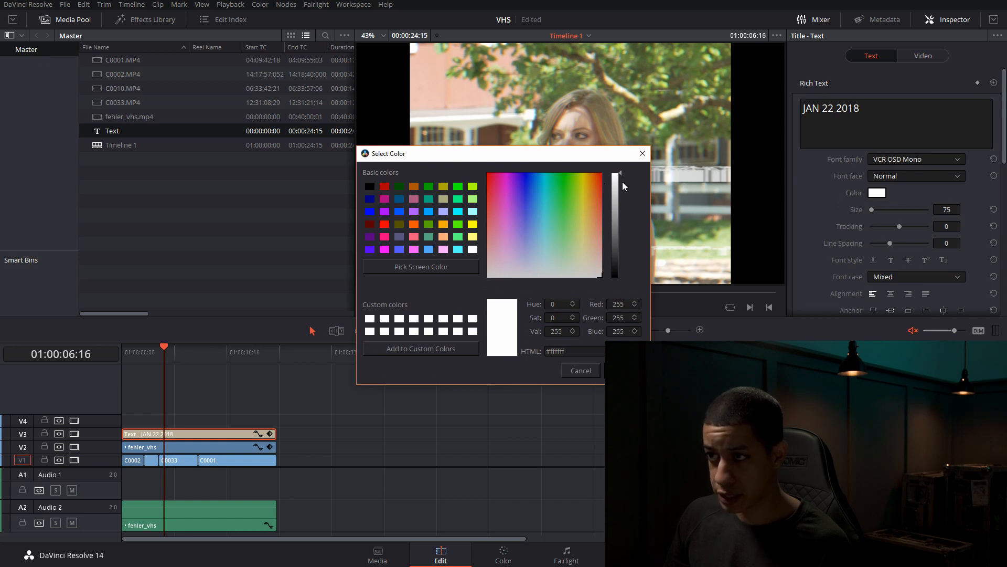
{"action": "left_click_drag", "start_coordinate": [621, 190], "coordinate": [622, 196]}
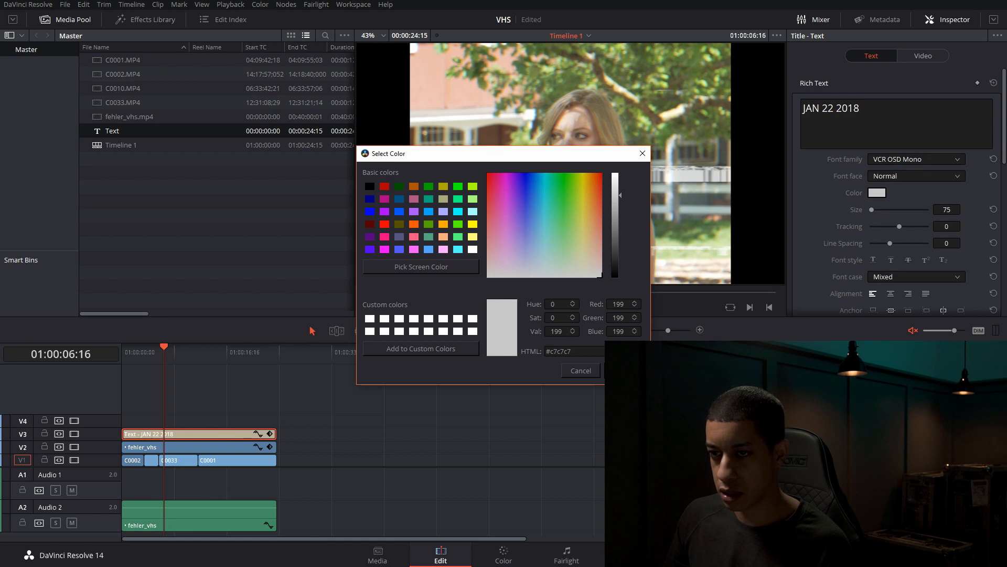
{"action": "key", "text": "Return"}
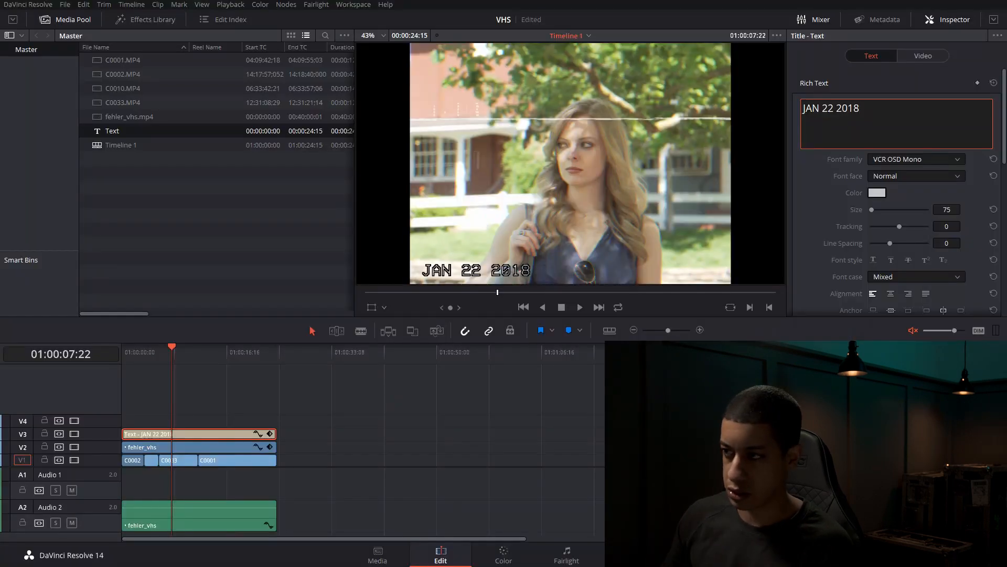
Examine the title's drop shadow, stroke and position settings, and play the result in full screen.
{"action": "scroll", "coordinate": [846, 235], "scroll_direction": "down", "scroll_amount": 10}
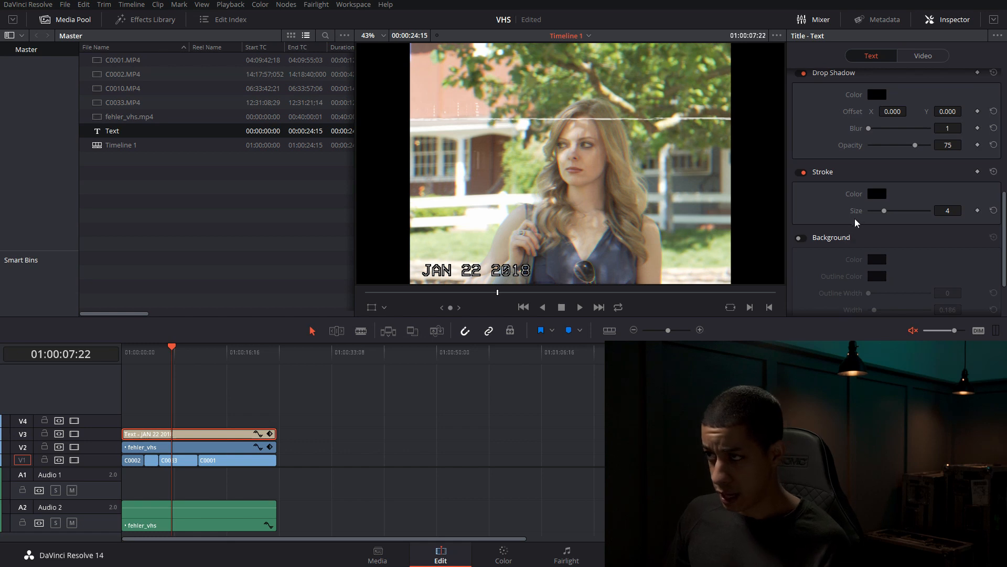
{"action": "scroll", "coordinate": [903, 219], "scroll_direction": "up", "scroll_amount": 3}
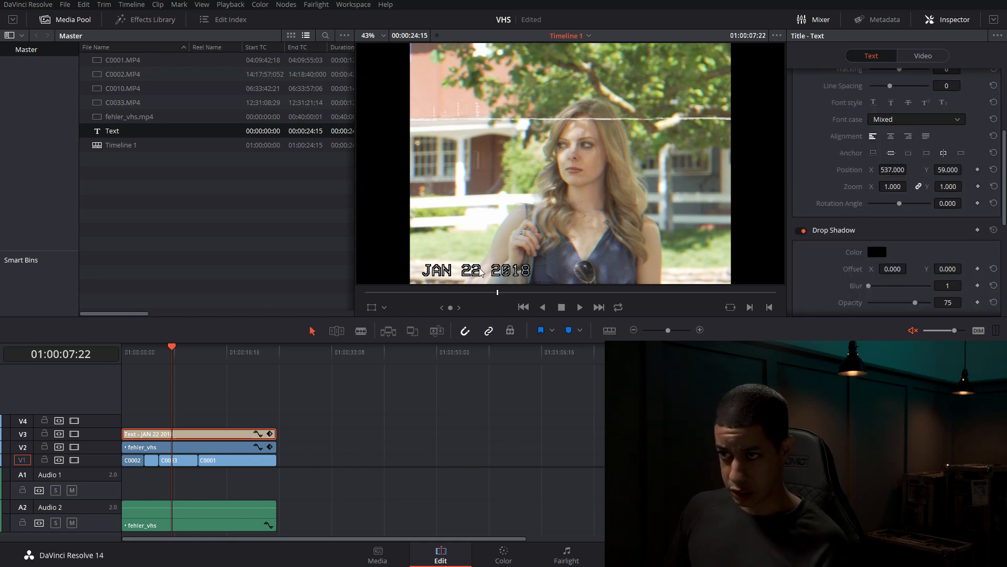
{"action": "key", "text": "ctrl+f"}
{"action": "key", "text": "space"}
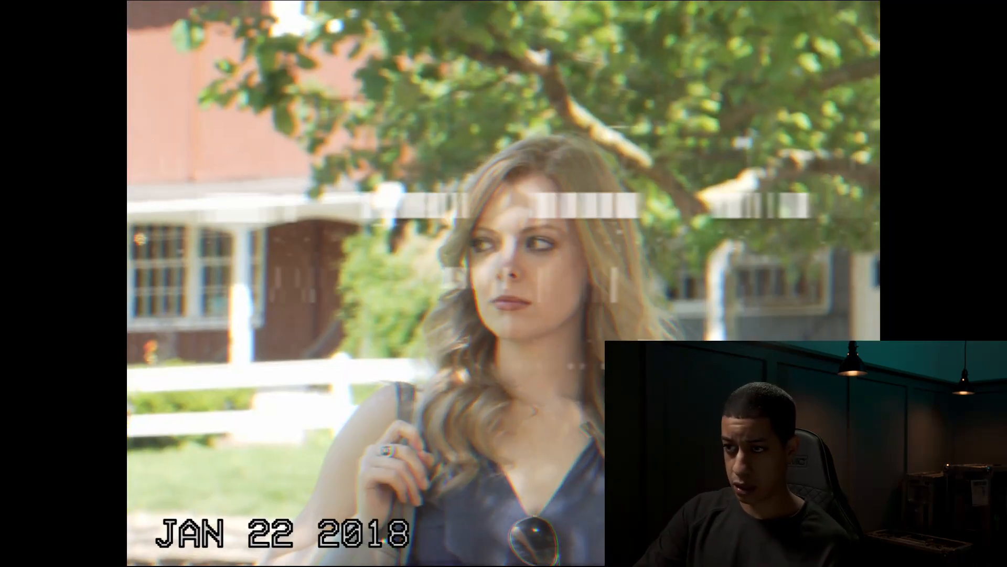